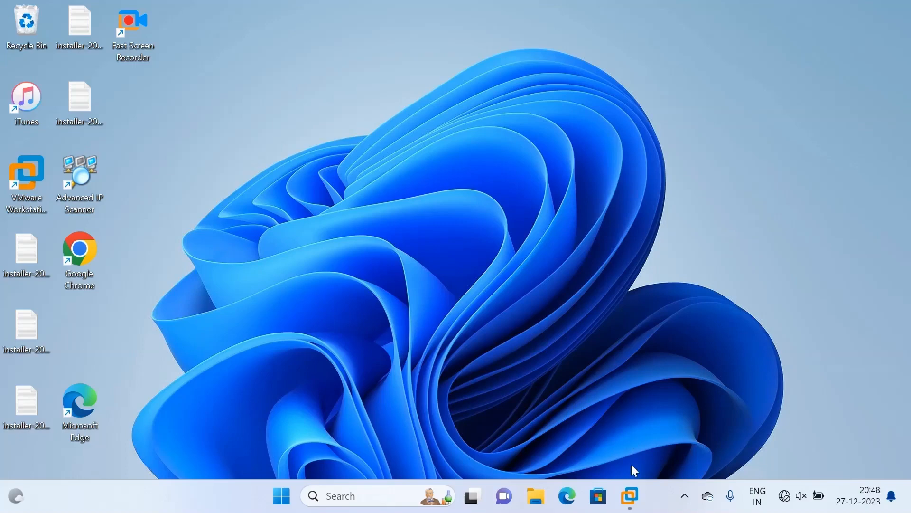
# Bring VMware Workstation Pro 17 to the front on its Home page with the VM library.
pyautogui.moveTo(631, 500)
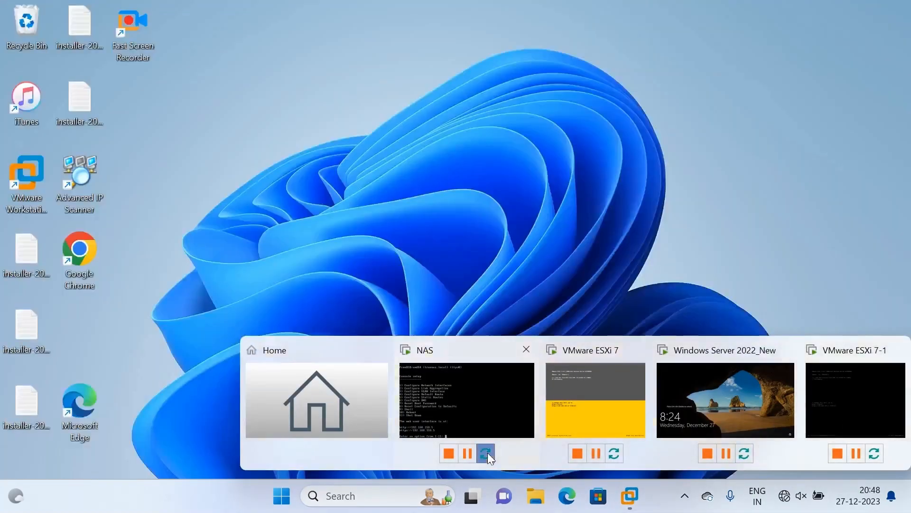
pyautogui.click(351, 414)
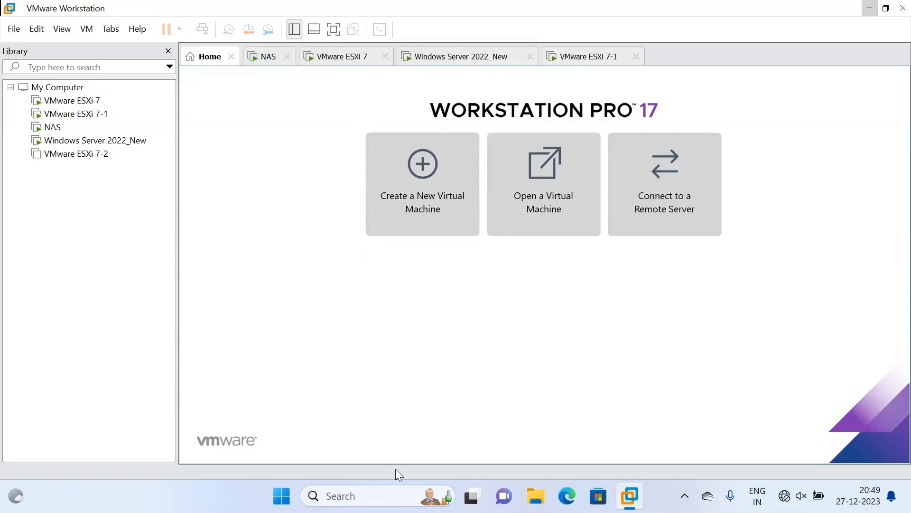
pyautogui.click(566, 496)
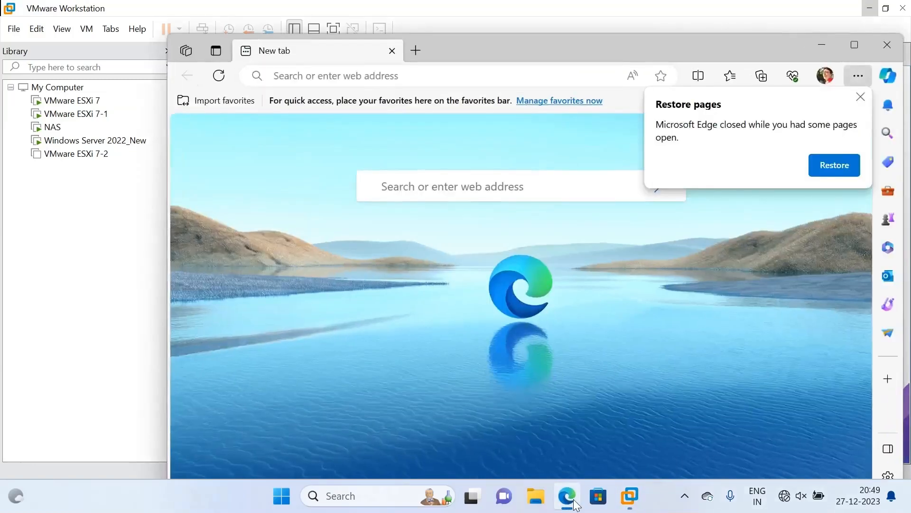
pyautogui.click(356, 75)
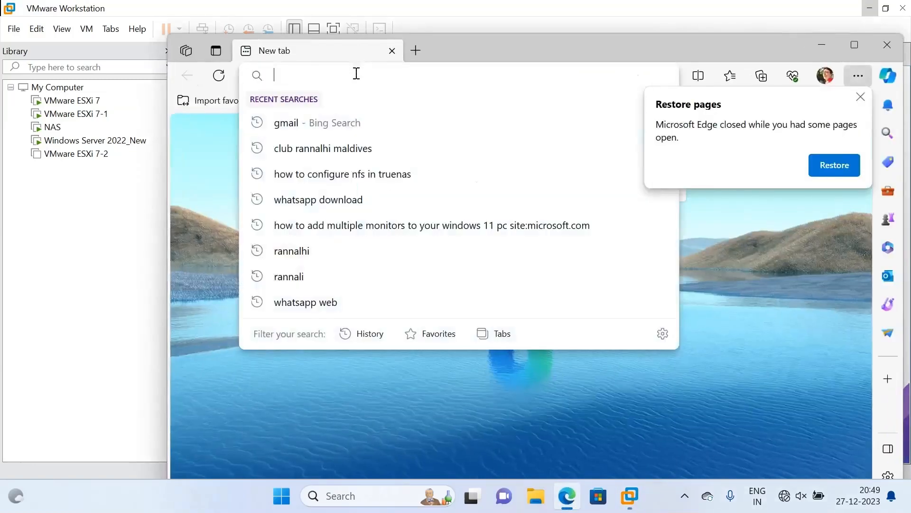
pyautogui.click(17, 235)
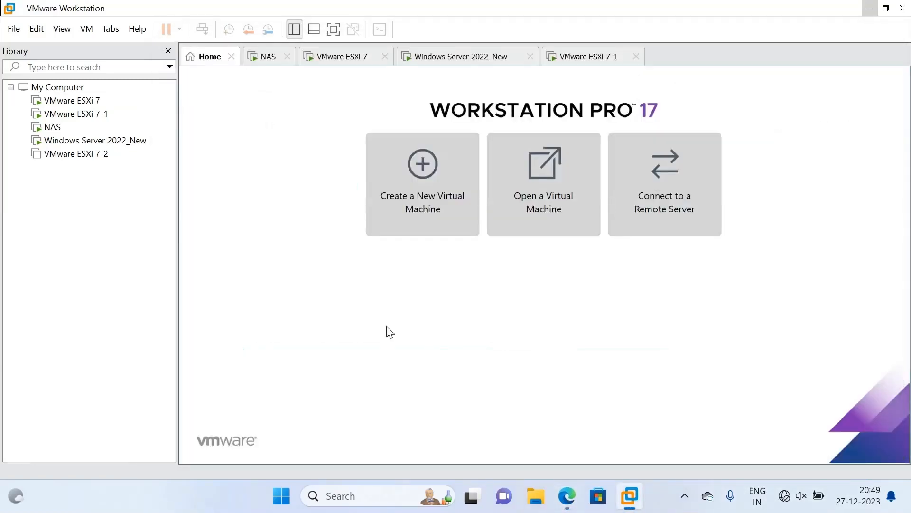
# Sign in to Windows Server 2022_New, close the Admin Center prompt, then show the ESXi 7 console.
pyautogui.click(437, 59)
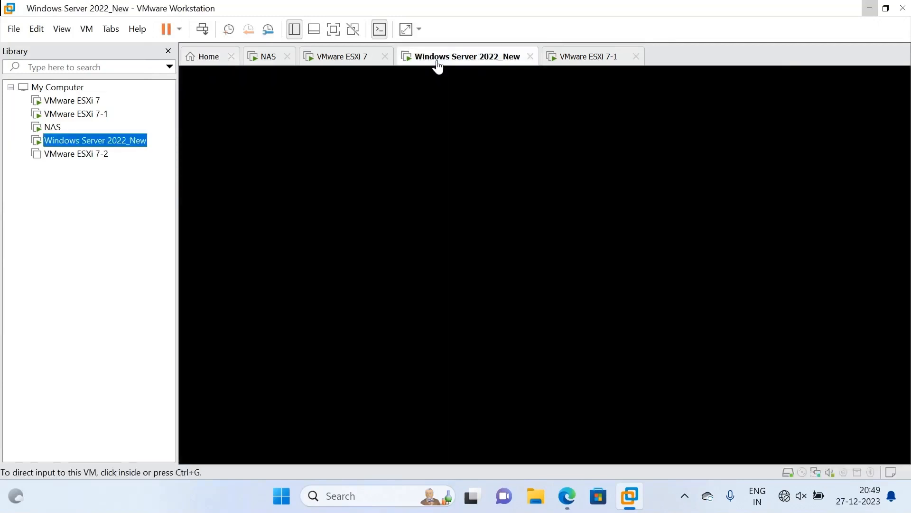
pyautogui.click(468, 209)
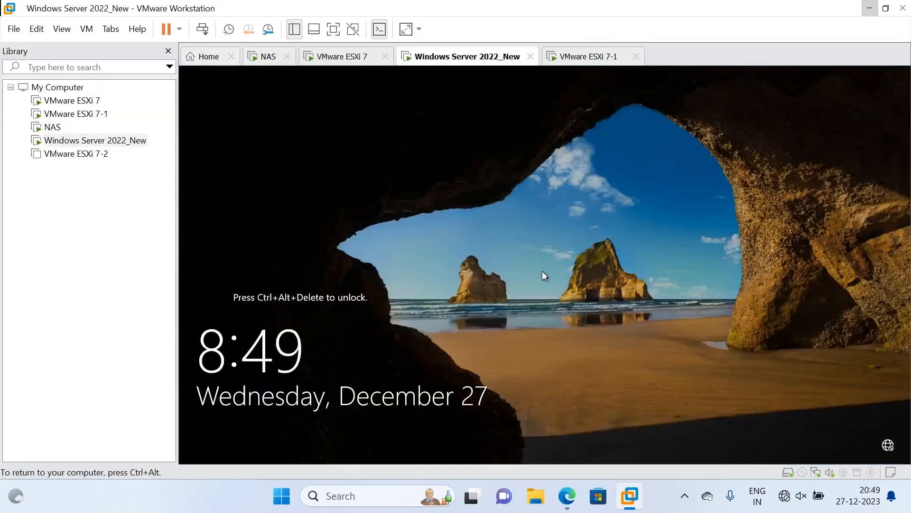
pyautogui.click(202, 29)
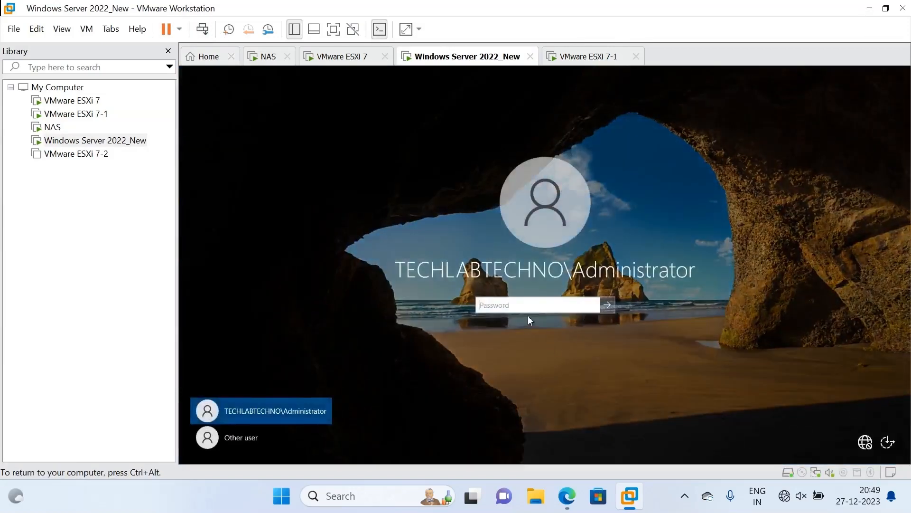
pyautogui.write('••••••••')
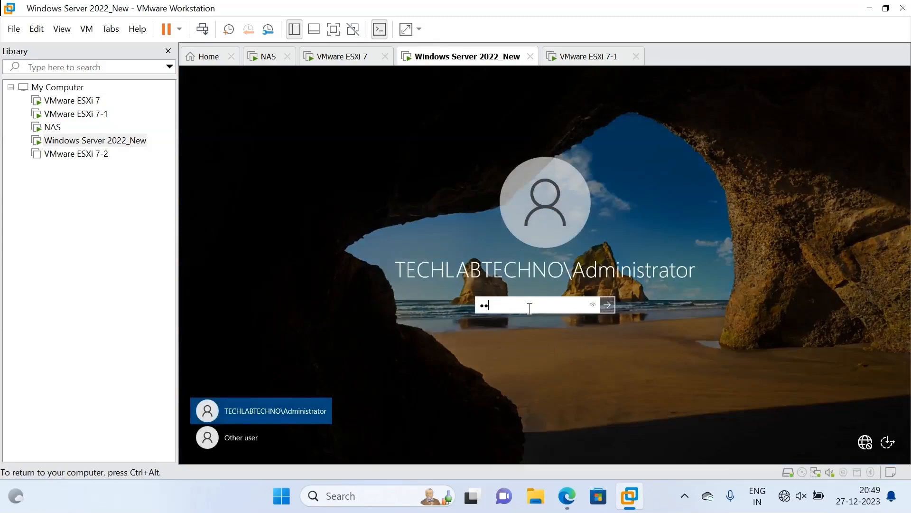
pyautogui.write('•')
pyautogui.press('Return')
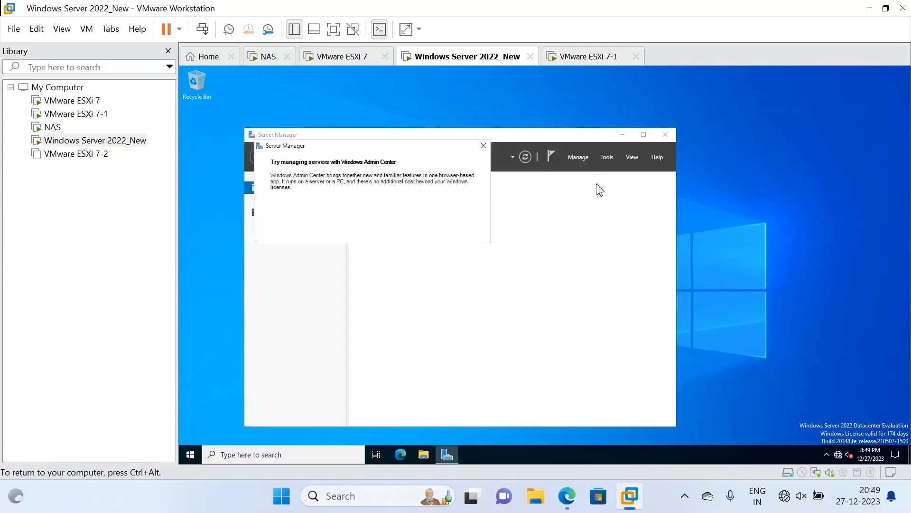
pyautogui.click(484, 146)
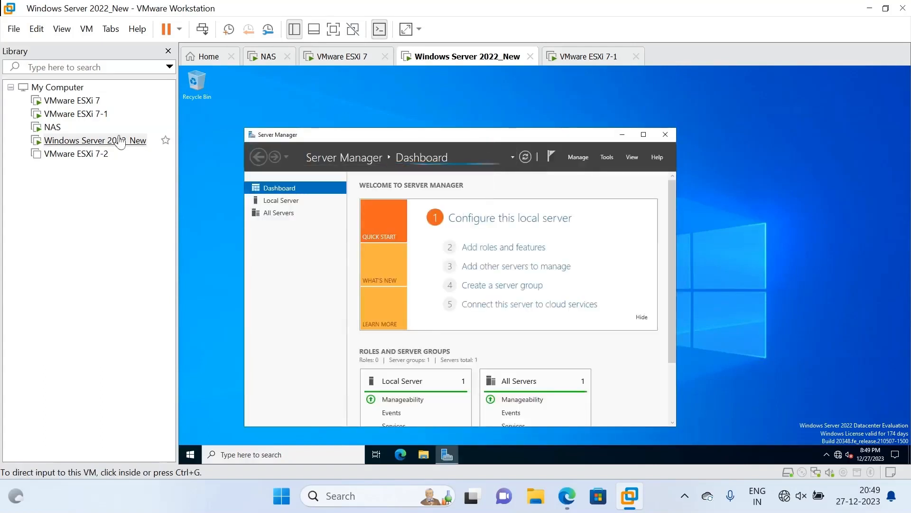
pyautogui.click(340, 57)
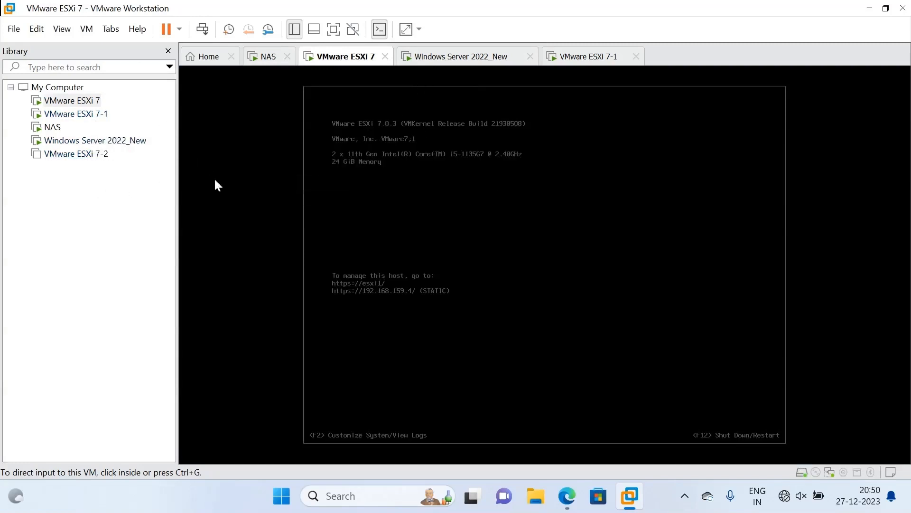
# Return to the Windows Server 2022_New VM and launch Edge from its taskbar.
pyautogui.click(472, 59)
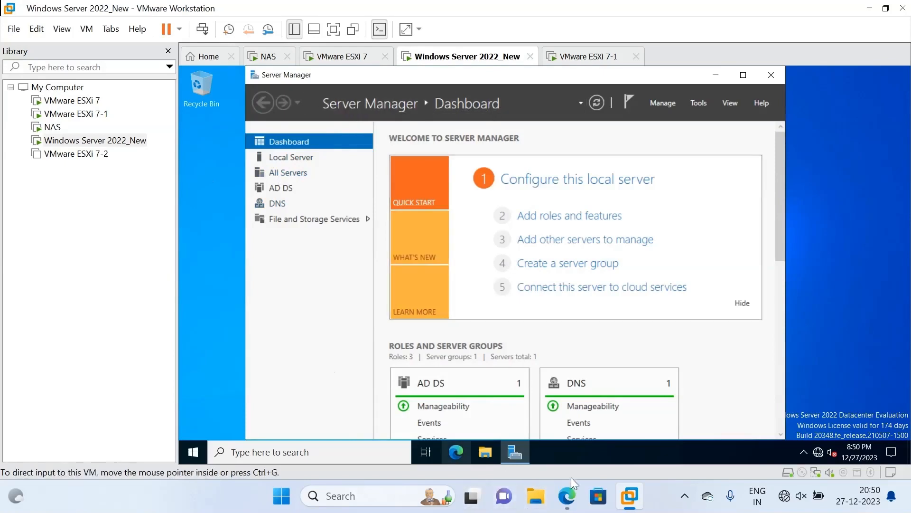
pyautogui.click(456, 454)
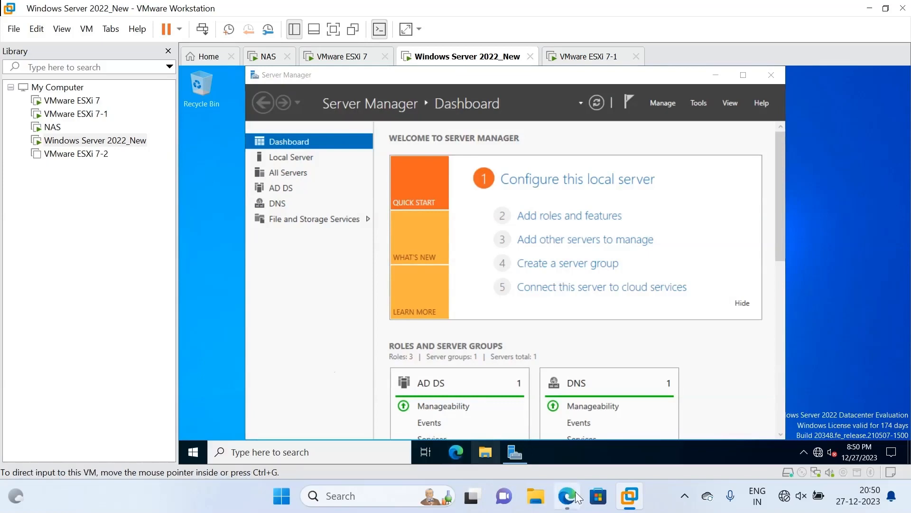
pyautogui.moveTo(458, 454)
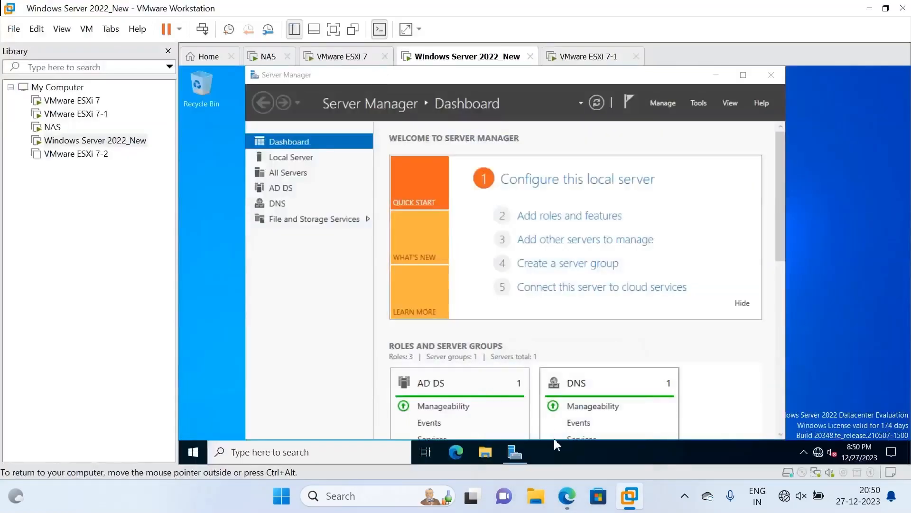
pyautogui.click(567, 496)
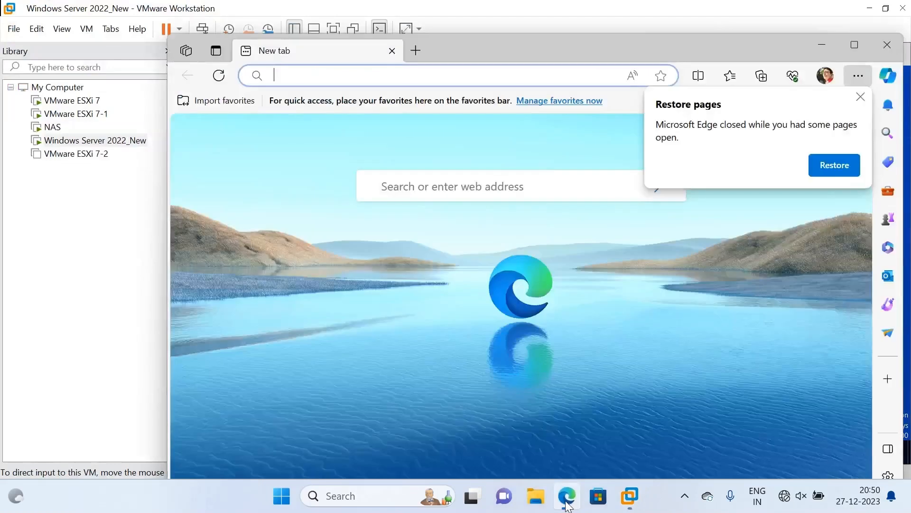
# Log in as root to the ESXi Host Client at 192.168.159.4.
pyautogui.click(290, 82)
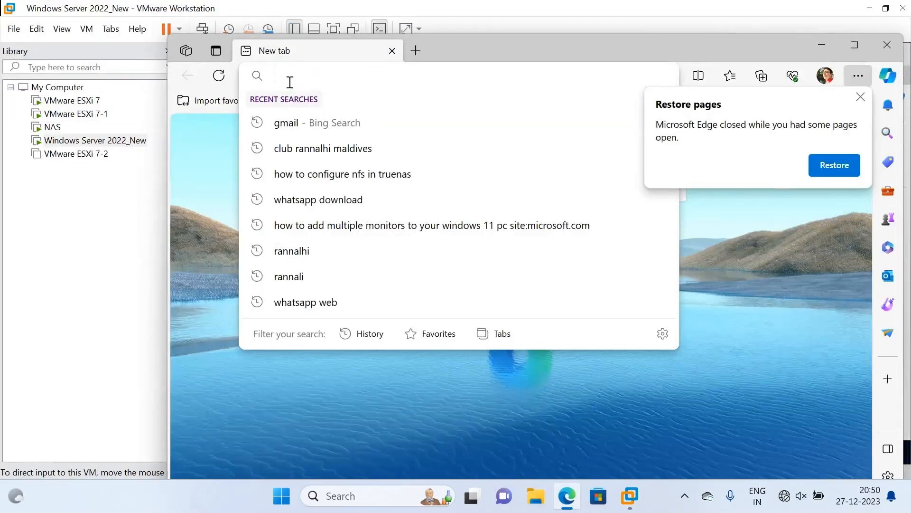
pyautogui.write('192.168')
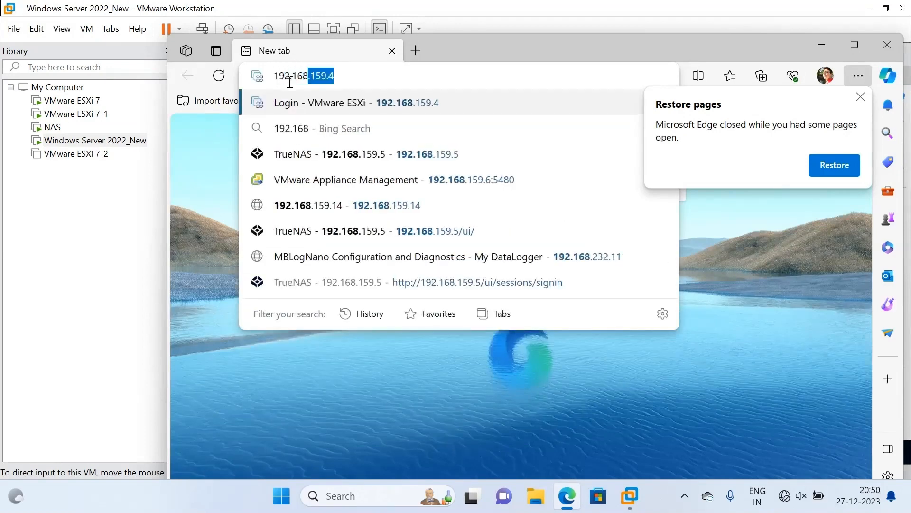
pyautogui.press('Return')
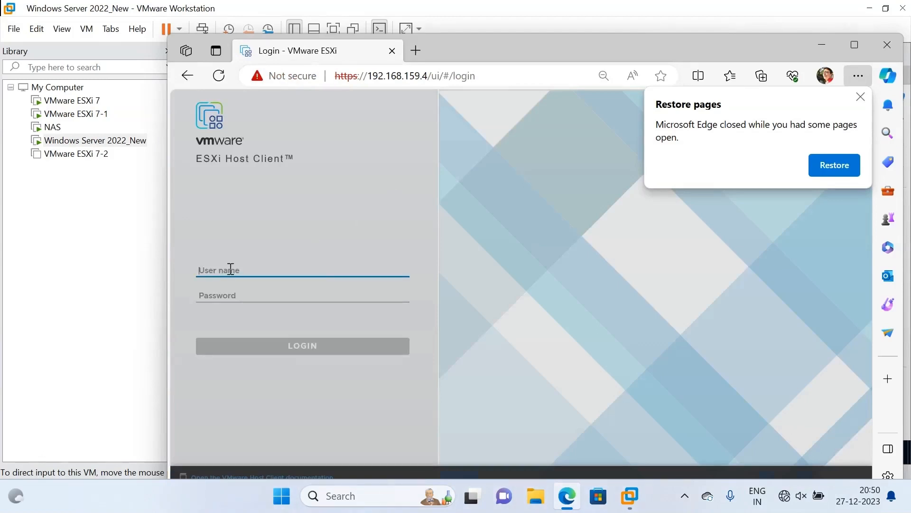
pyautogui.write('root')
pyautogui.press('Tab')
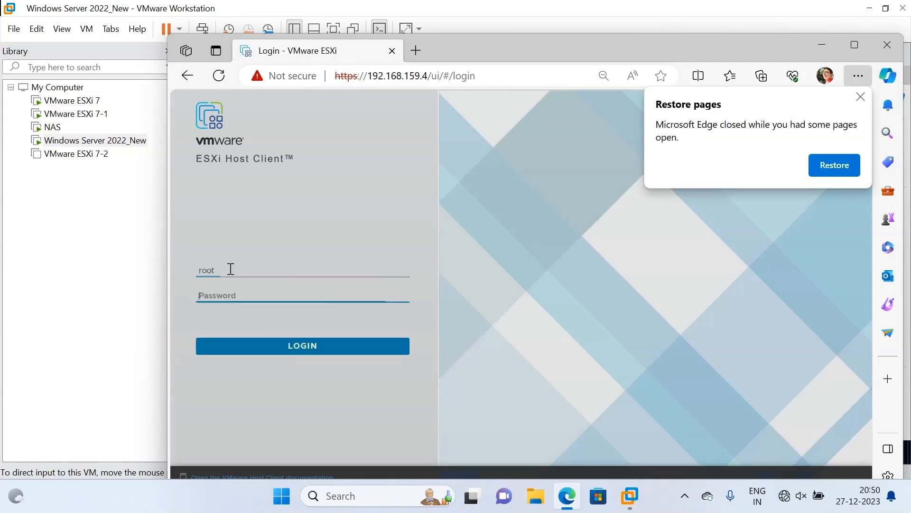
pyautogui.write('•••')
pyautogui.write('••••')
pyautogui.press('Return')
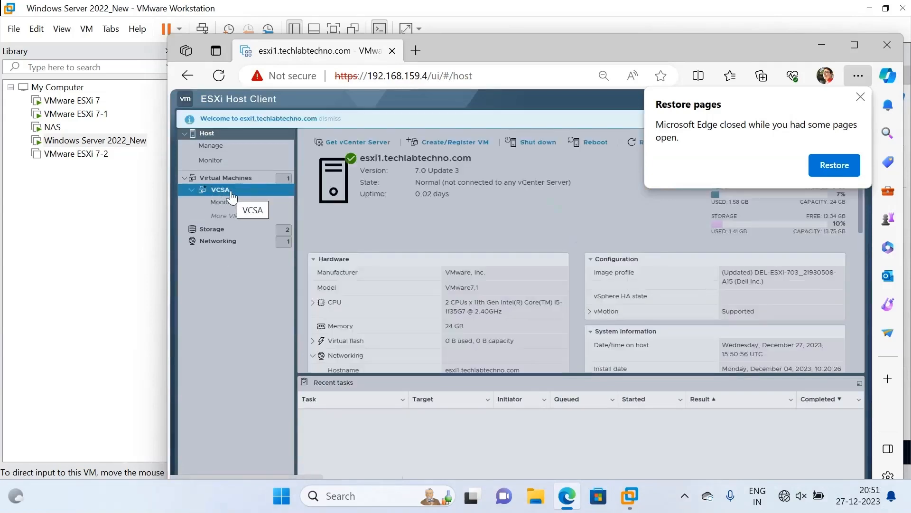
# Power on the VCSA virtual machine from the Virtual Machines list and dismiss Edge's restore-pages prompt.
pyautogui.click(232, 179)
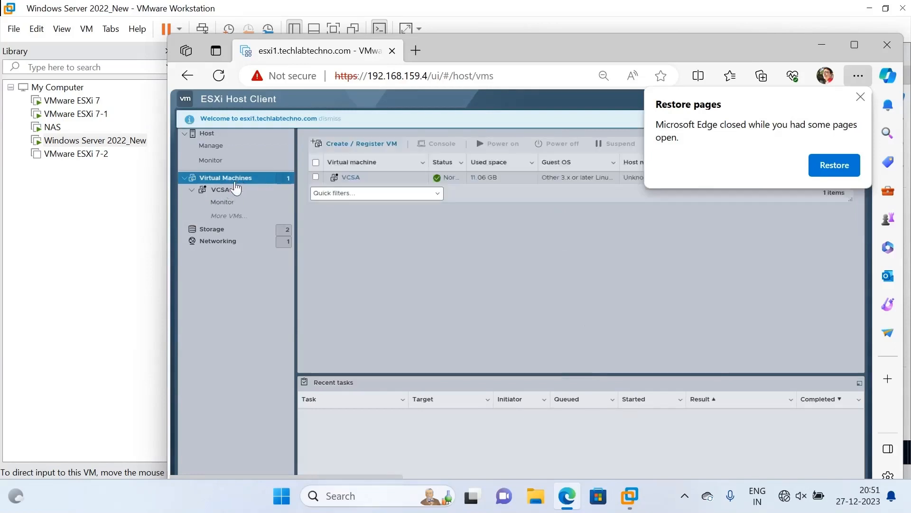
pyautogui.click(362, 180)
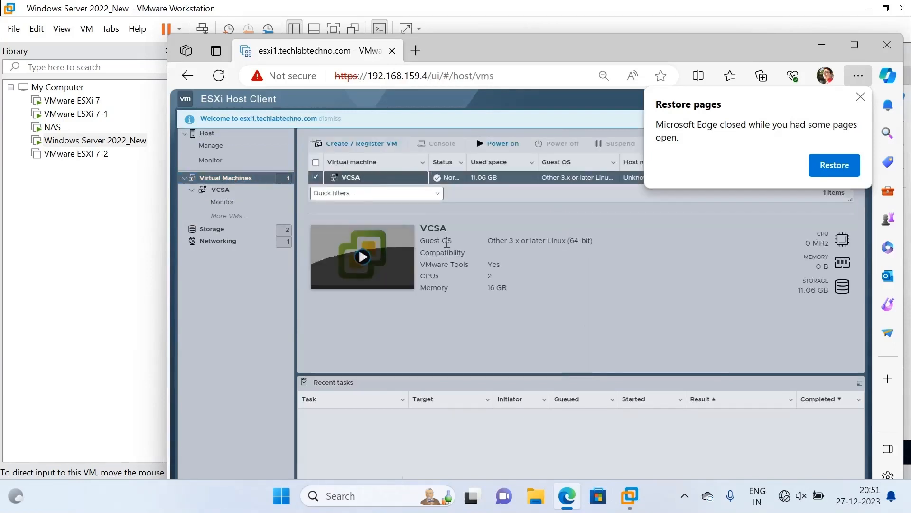
pyautogui.click(492, 148)
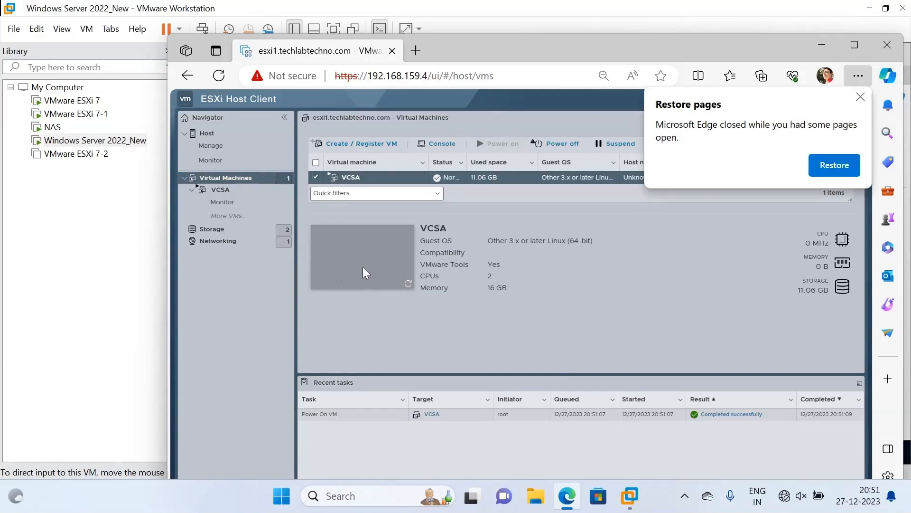
pyautogui.moveTo(363, 272)
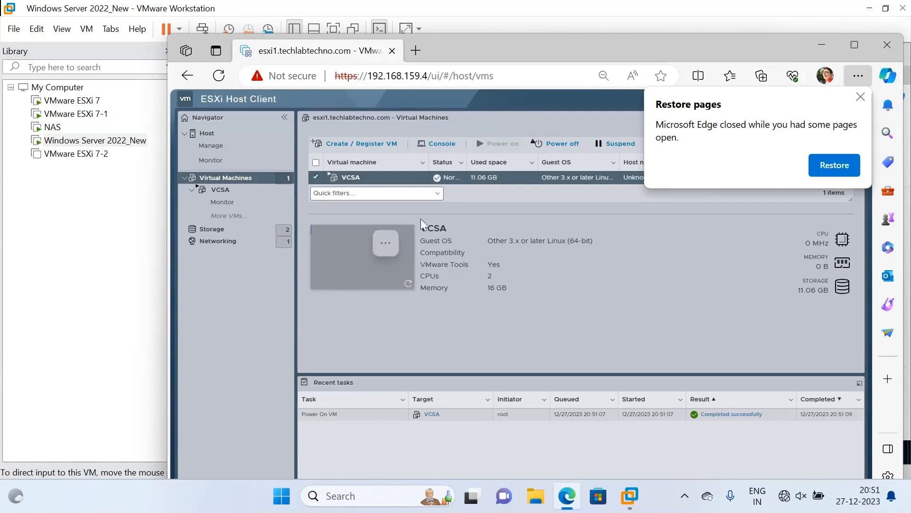
pyautogui.click(861, 97)
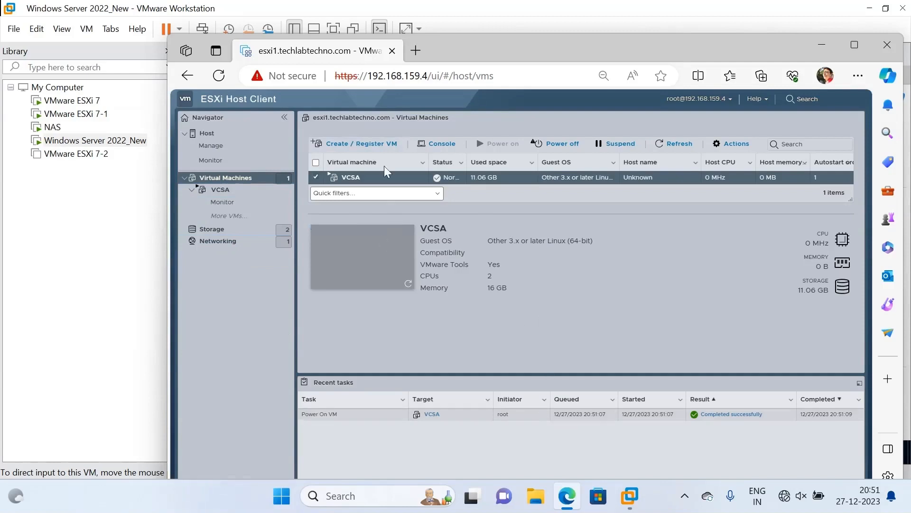
# Open 192.168.159.7 in a new tab and proceed past the certificate warning.
pyautogui.click(416, 47)
pyautogui.click(417, 71)
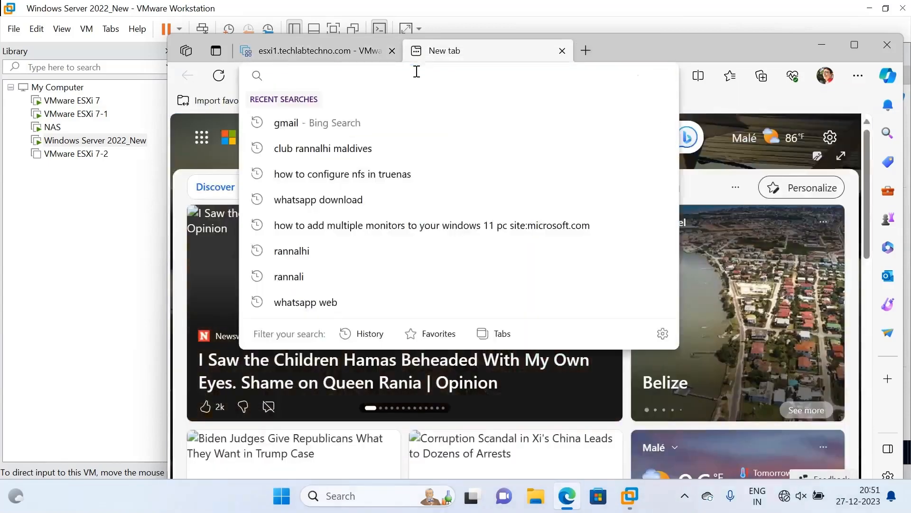
pyautogui.write('192')
pyautogui.press('Right')
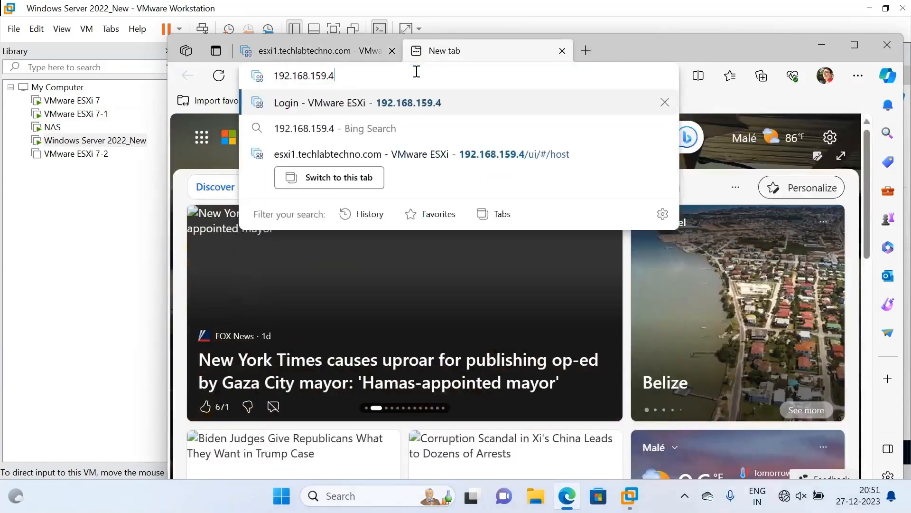
pyautogui.press('BackSpace')
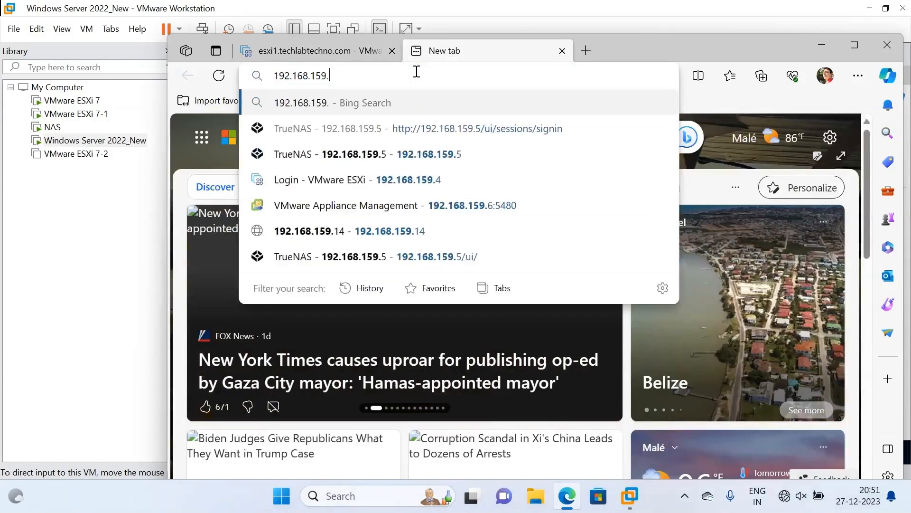
pyautogui.write('7')
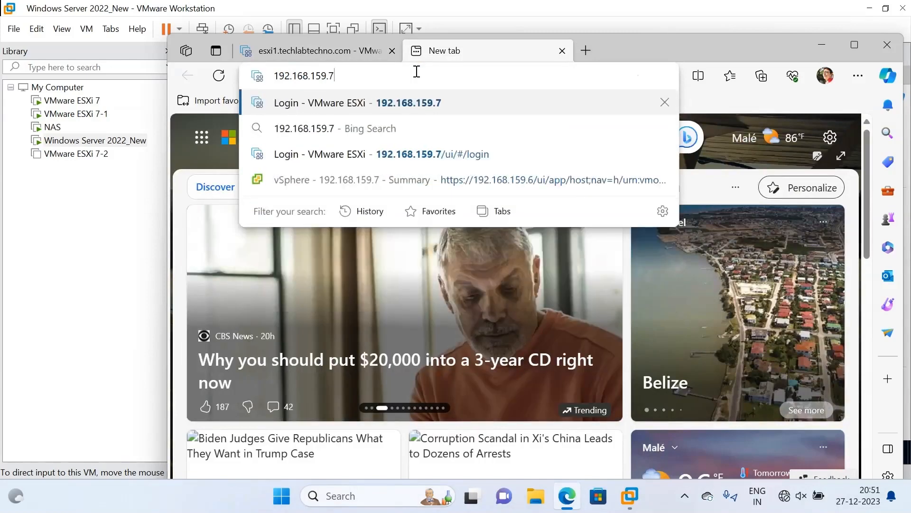
pyautogui.press('Return')
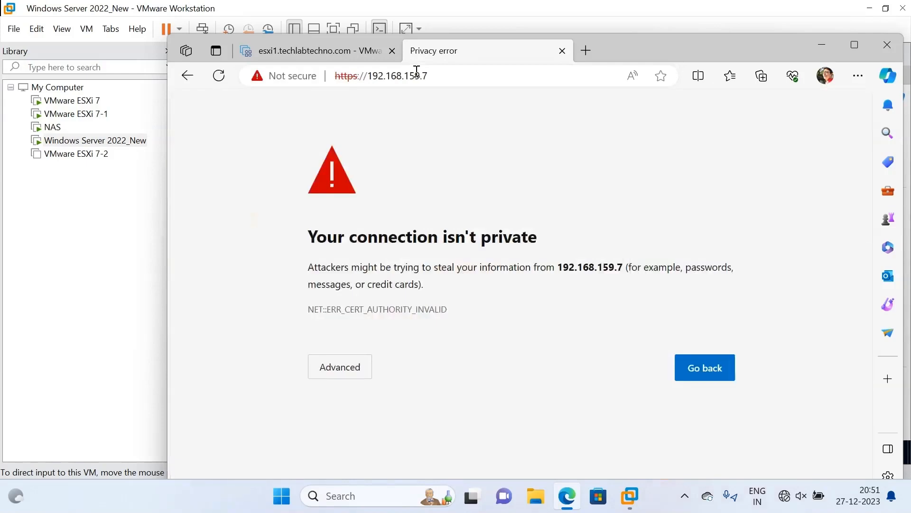
pyautogui.click(344, 370)
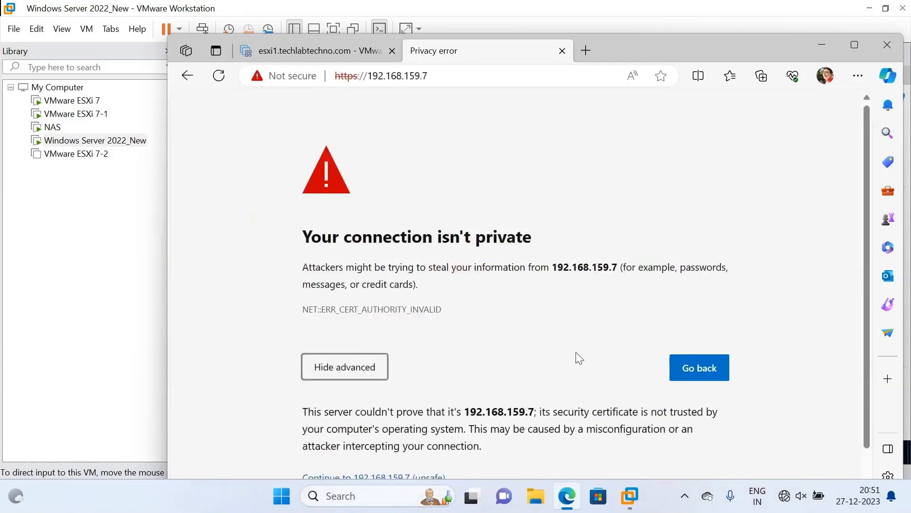
pyautogui.scroll(-1, 870, 327)
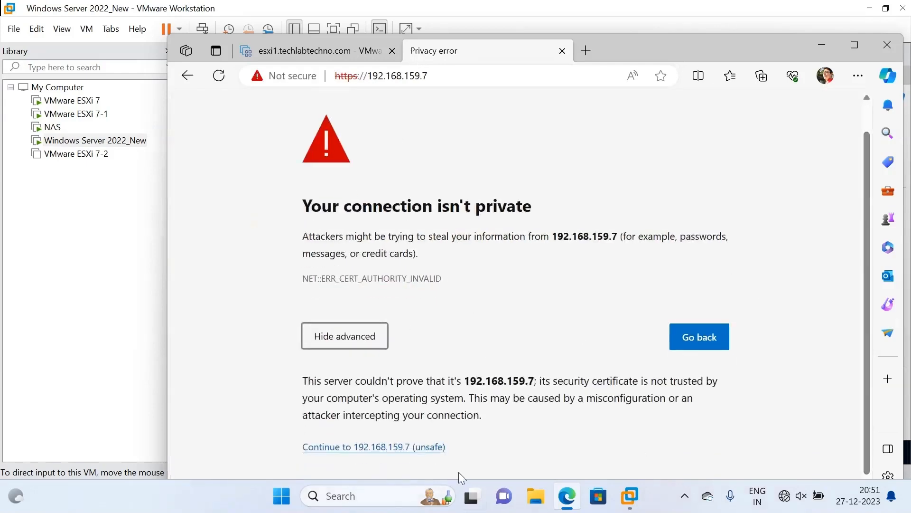
pyautogui.click(424, 448)
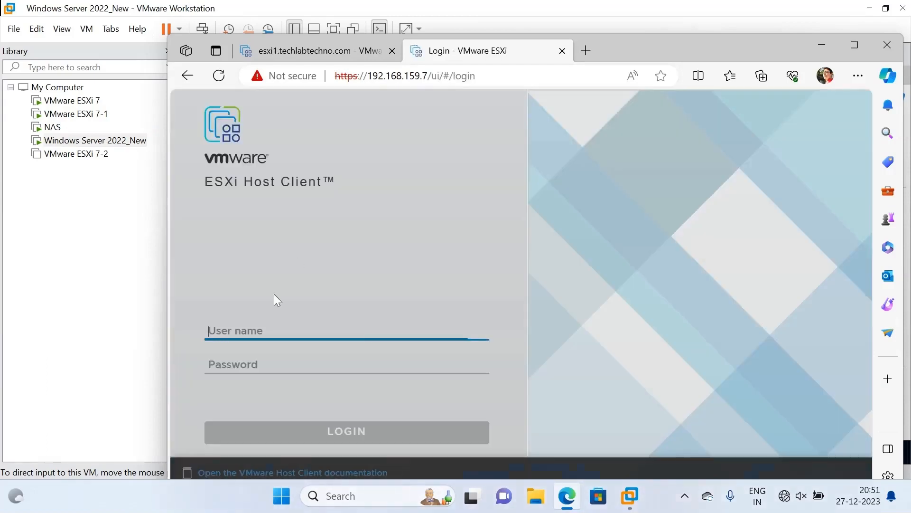
# Sign in to the second ESXi host as root with the account password.
pyautogui.write('root')
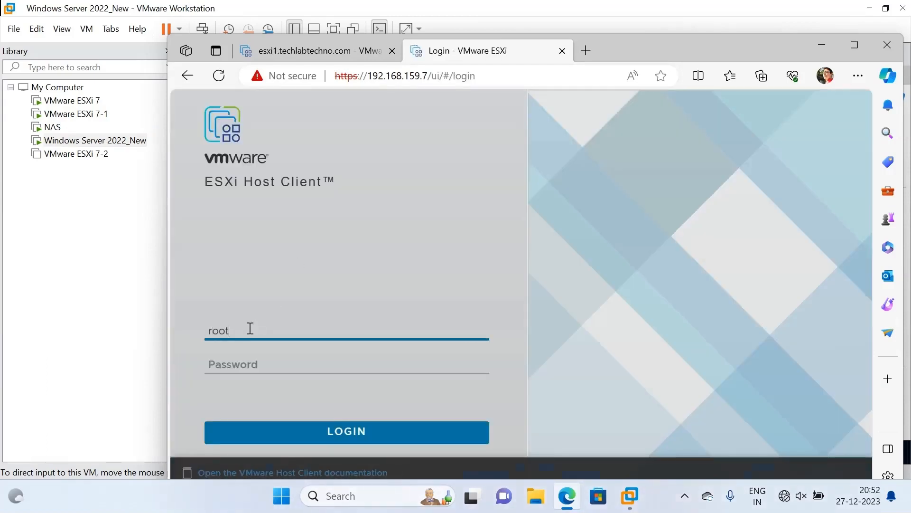
pyautogui.press('Tab')
pyautogui.write('VMware123')
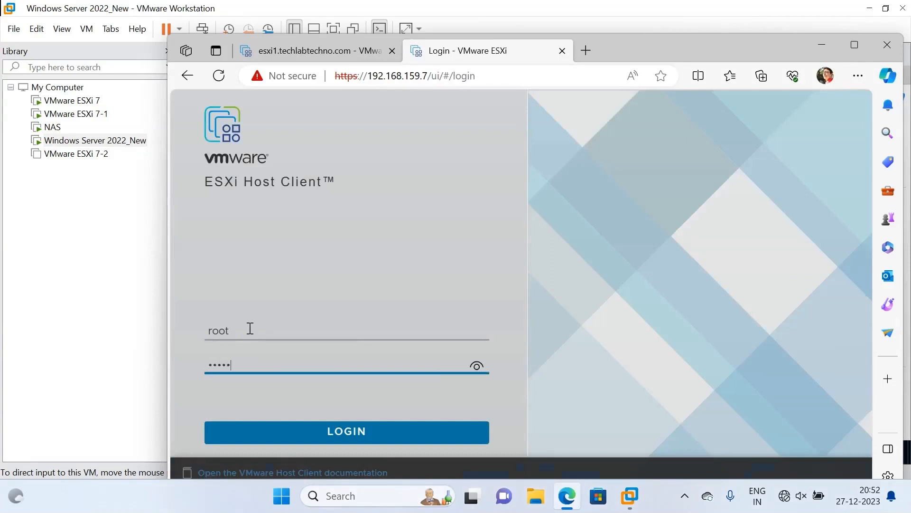
pyautogui.click(350, 432)
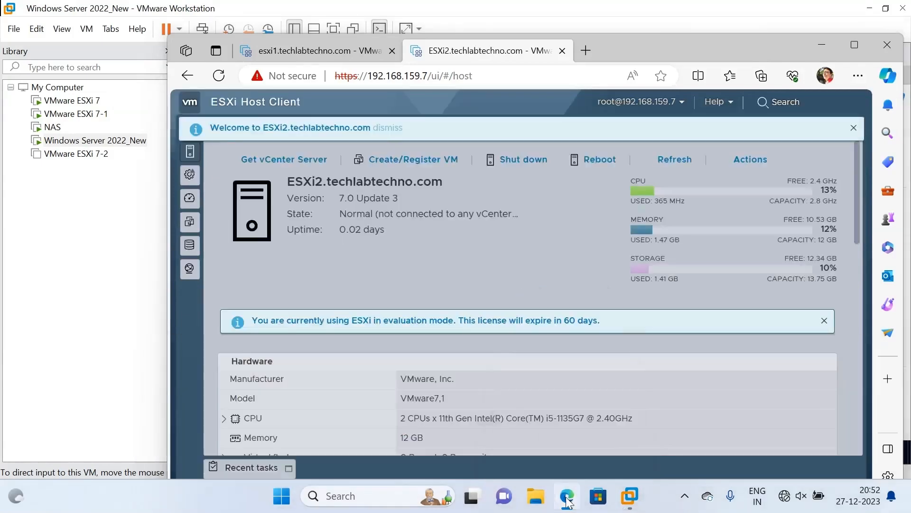
# Bring VMware Workstation forward and look through the ESXi 7, Windows Server 2022_New and ESXi 7-1 consoles.
pyautogui.click(568, 501)
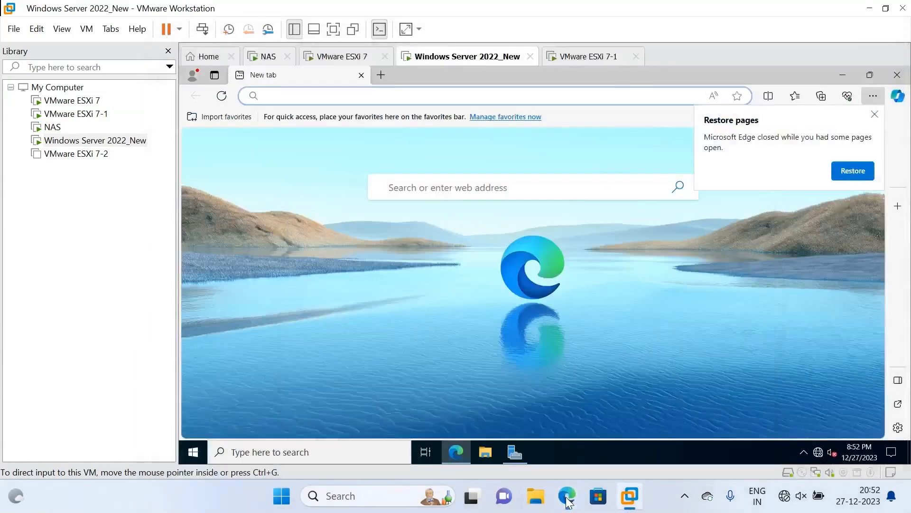
pyautogui.click(568, 501)
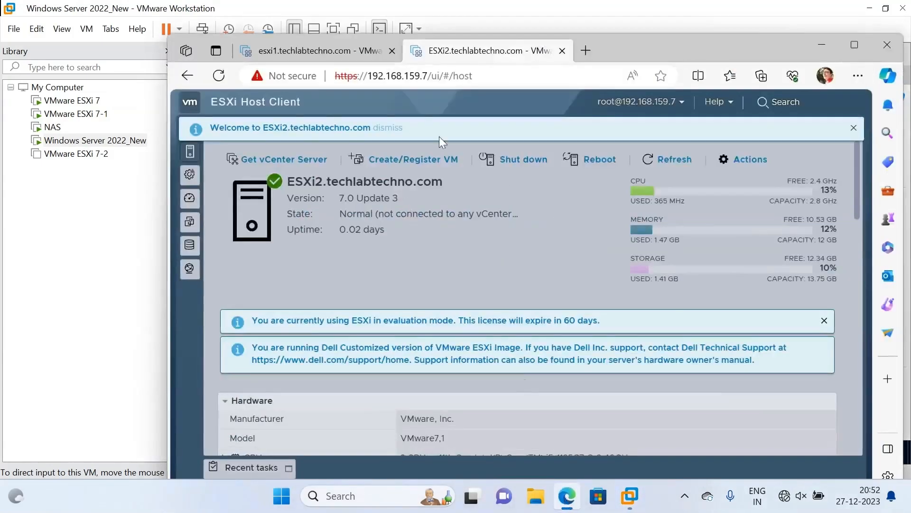
pyautogui.click(137, 452)
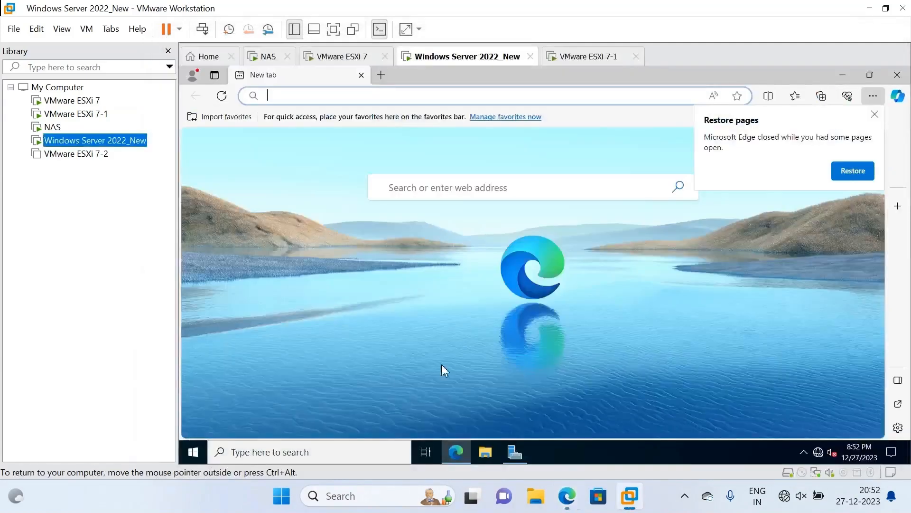
pyautogui.click(359, 58)
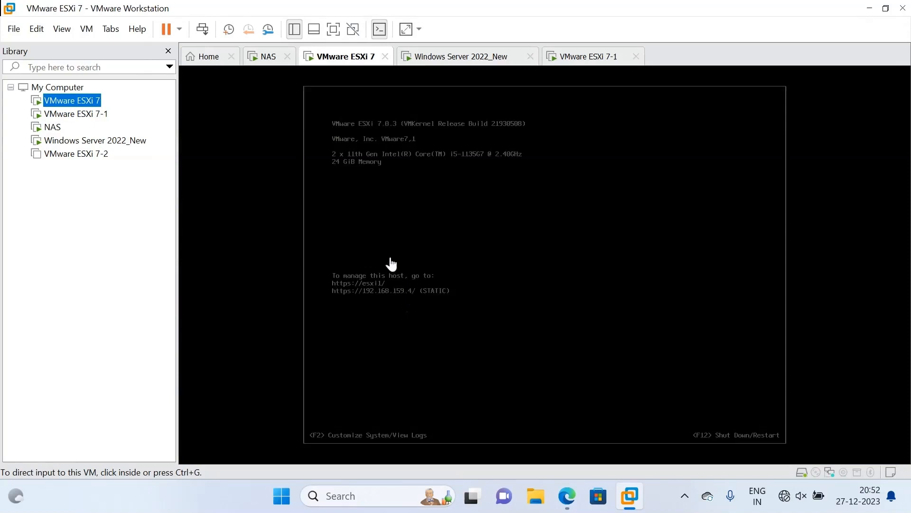
pyautogui.click(449, 57)
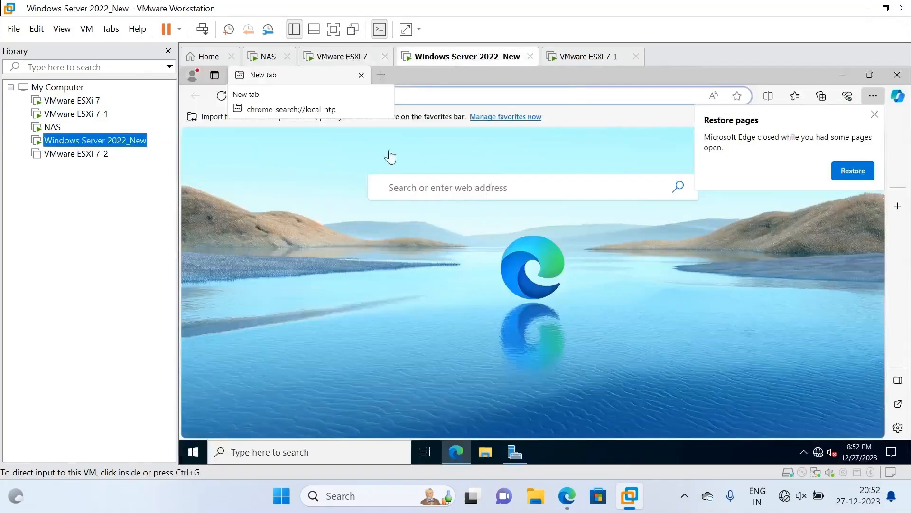
pyautogui.click(452, 98)
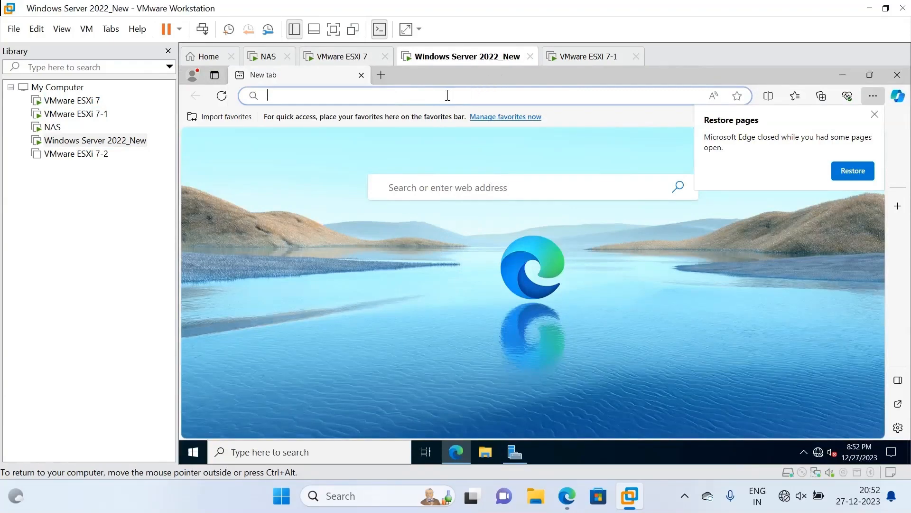
pyautogui.click(586, 57)
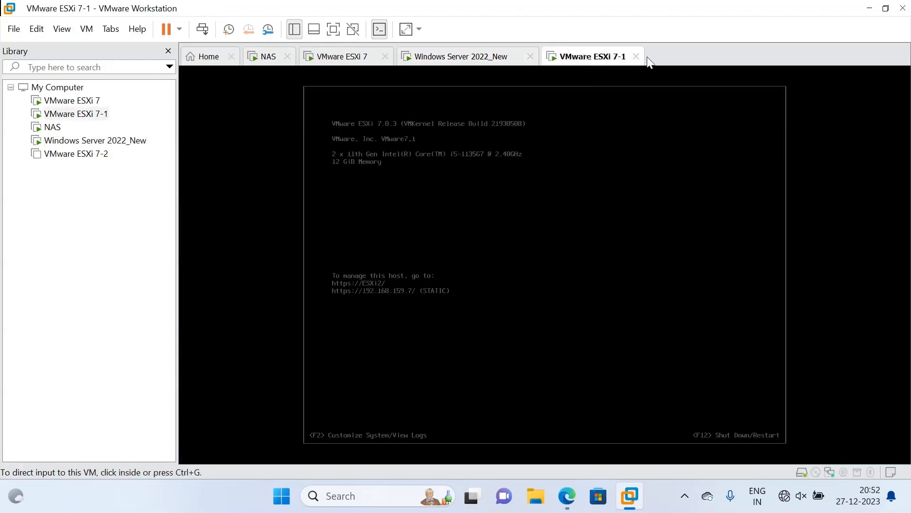
# Power on the VMware ESXi 7-2 VM, then return to the esxi1 host page in Edge.
pyautogui.click(82, 158)
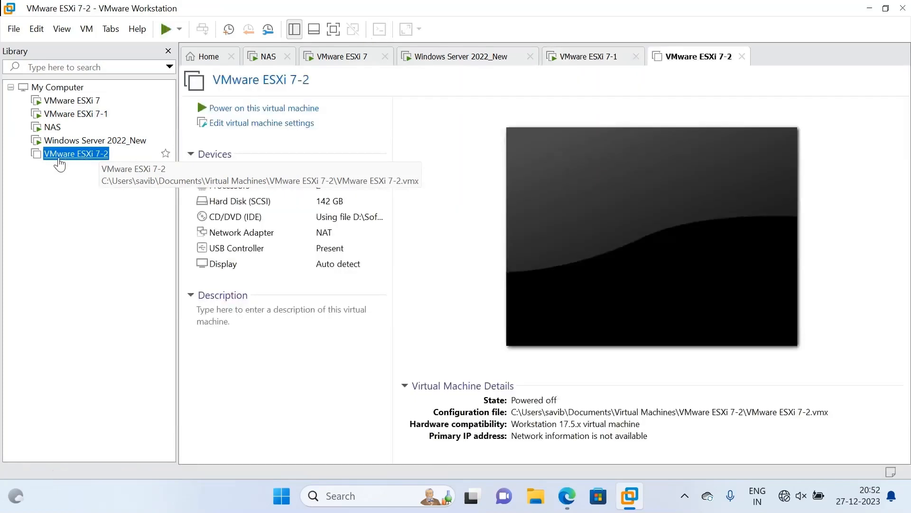
pyautogui.click(269, 108)
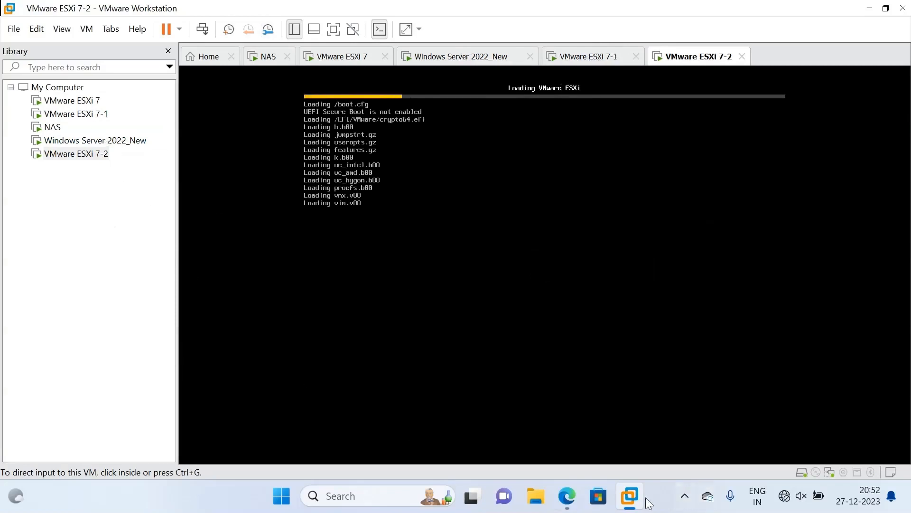
pyautogui.click(566, 498)
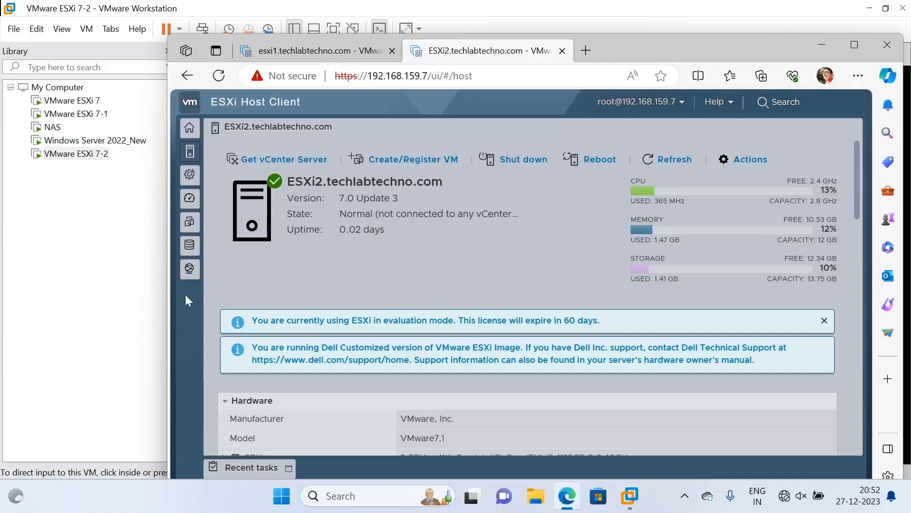
pyautogui.click(281, 50)
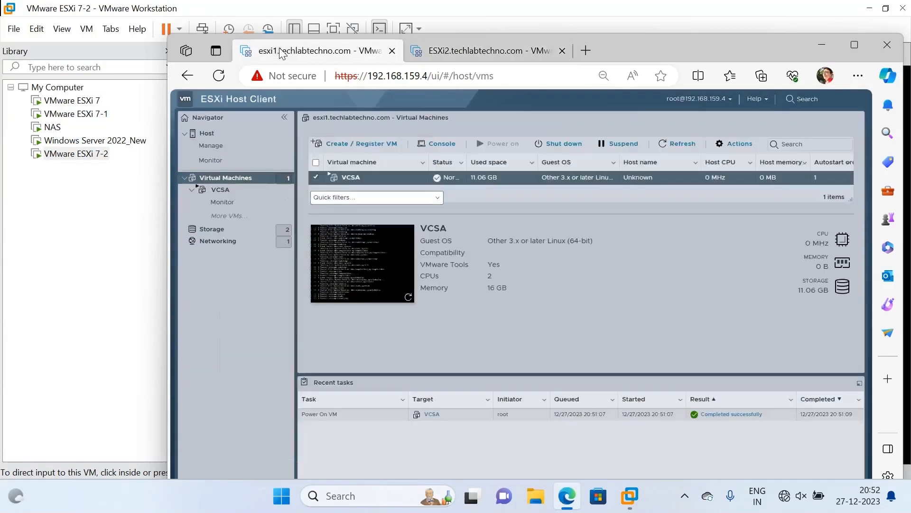
# Open the VCSA console, enter root at its login prompt, and check VMware ESXi 7-2's boot progress.
pyautogui.click(356, 269)
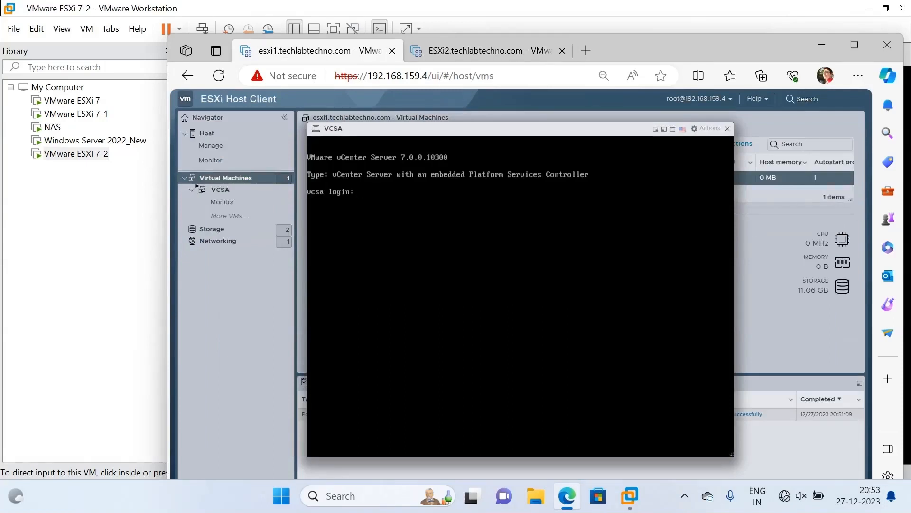
pyautogui.press('Return')
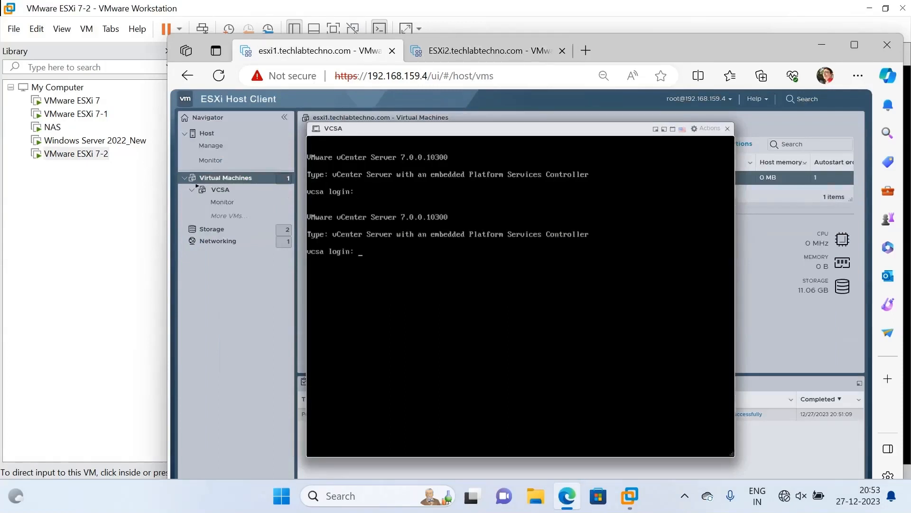
pyautogui.write('root')
pyautogui.press('Return')
pyautogui.press('Return')
pyautogui.moveTo(630, 496)
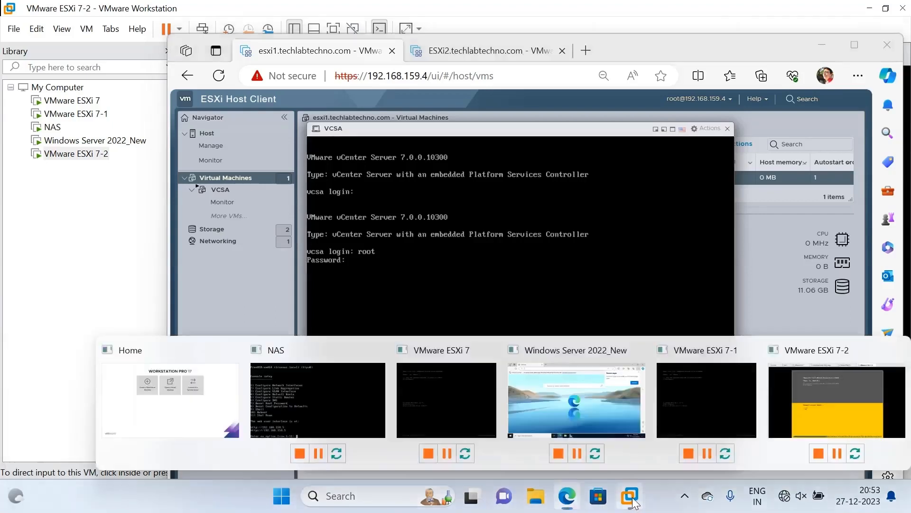
pyautogui.click(823, 405)
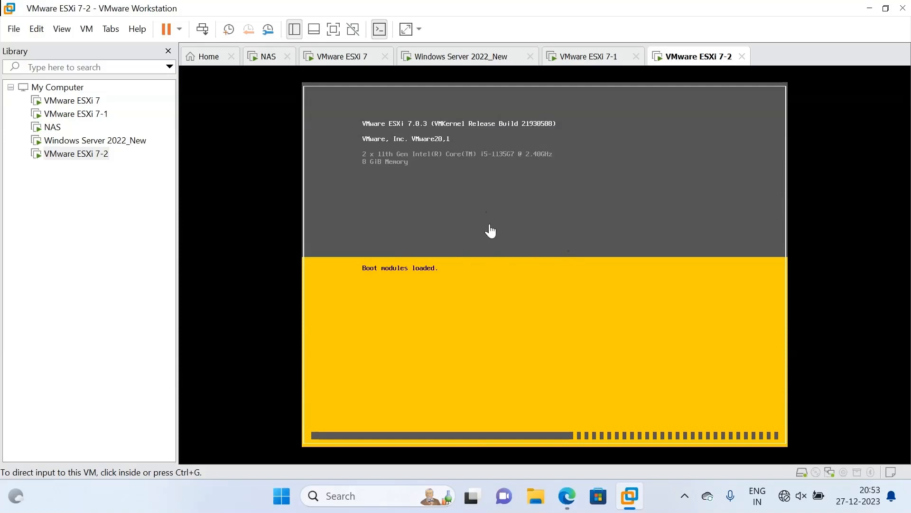
# Re-enter root at the VCSA console login, then view the ESXi2.techlabtechno.com host summary.
pyautogui.click(576, 498)
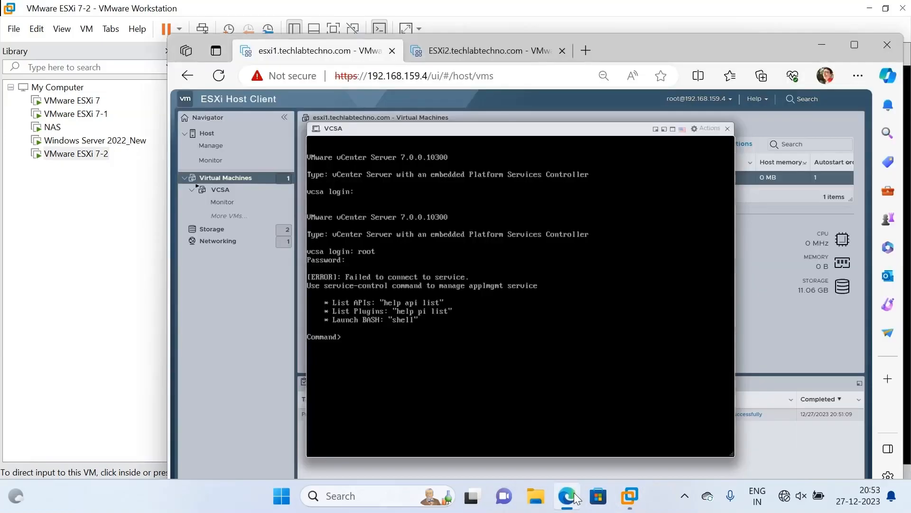
pyautogui.write('exit')
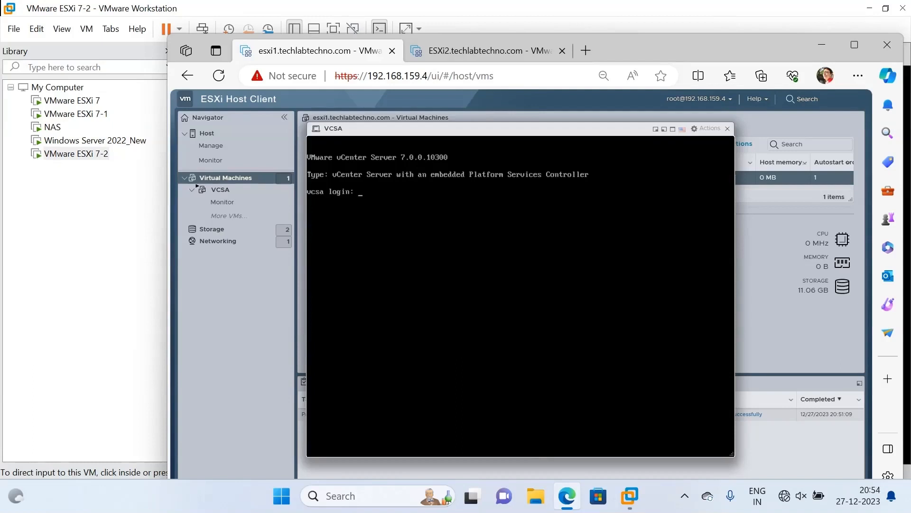
pyautogui.write('oot')
pyautogui.press('Return')
pyautogui.press('Return')
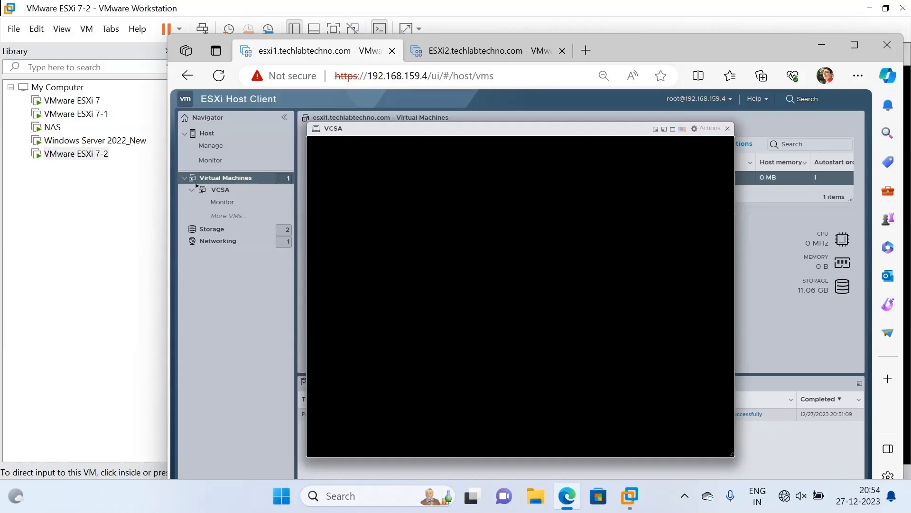
pyautogui.click(517, 47)
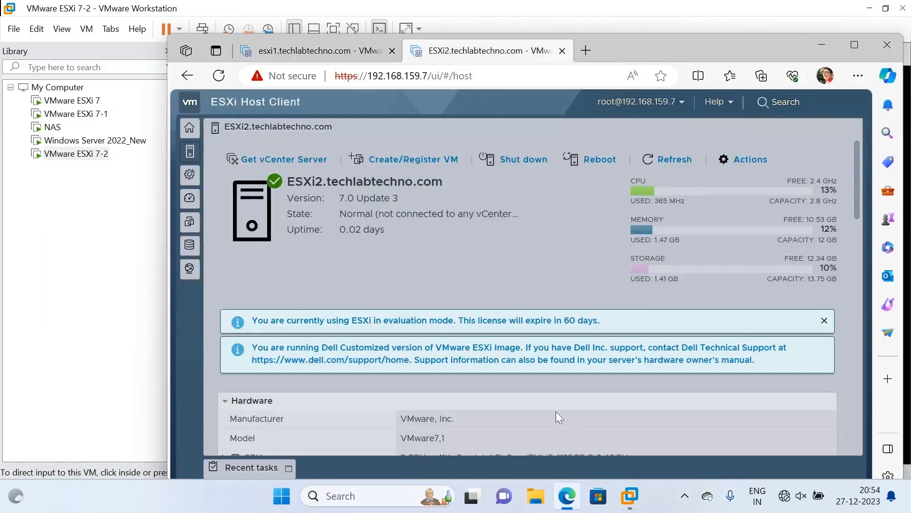
# Check the booted VCSA console on the esxi1 tab, then switch to the Windows Server 2022_New VM.
pyautogui.click(368, 56)
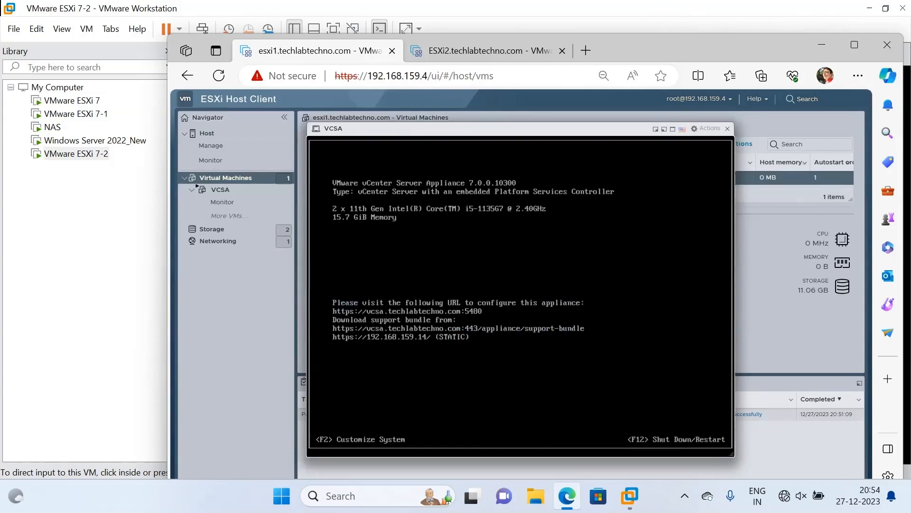
pyautogui.moveTo(632, 501)
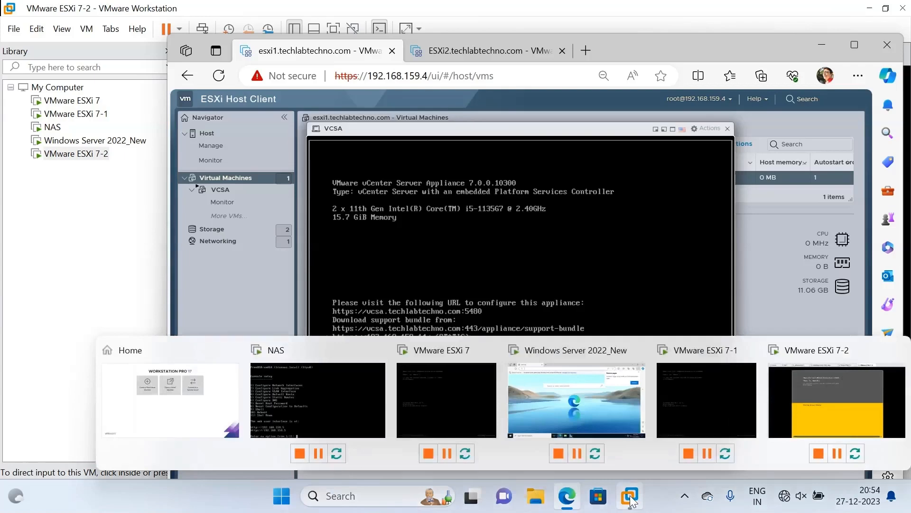
pyautogui.click(573, 404)
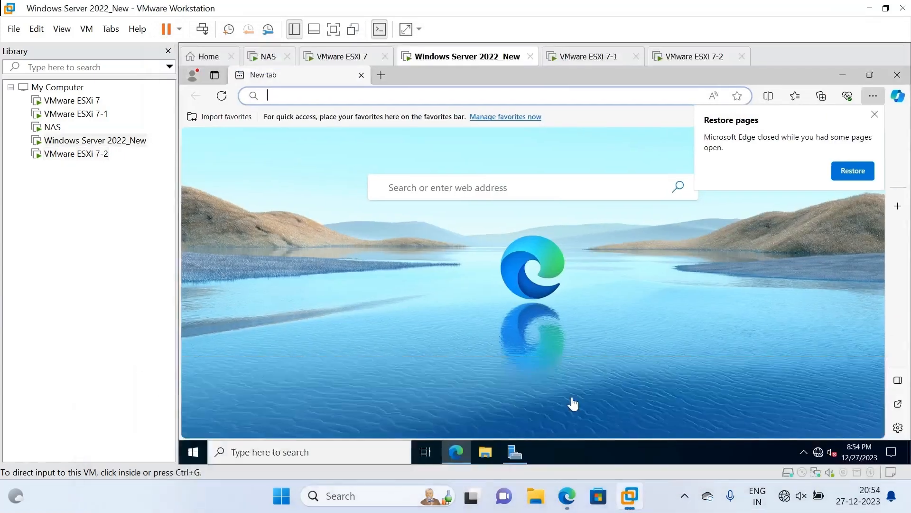
# Load 192.168.159.14 in the VM's Edge, then release keyboard and mouse from the VM.
pyautogui.click(285, 98)
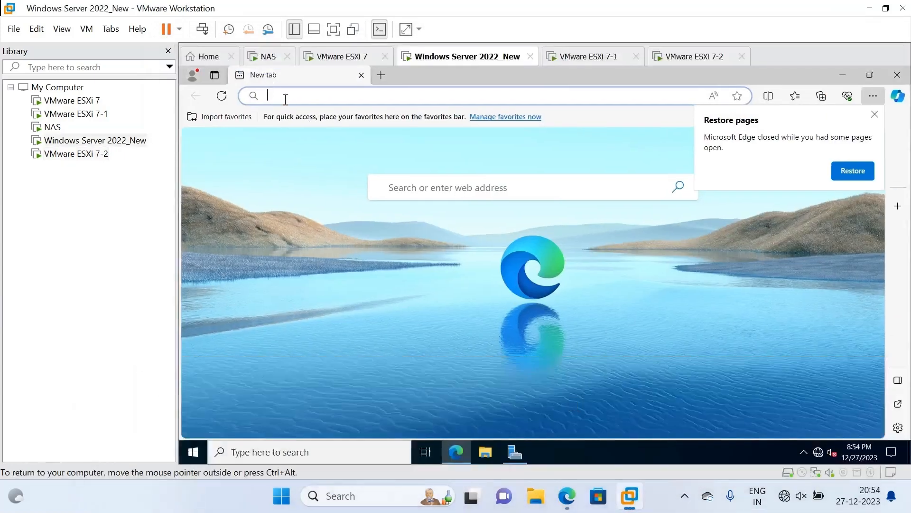
pyautogui.write('19')
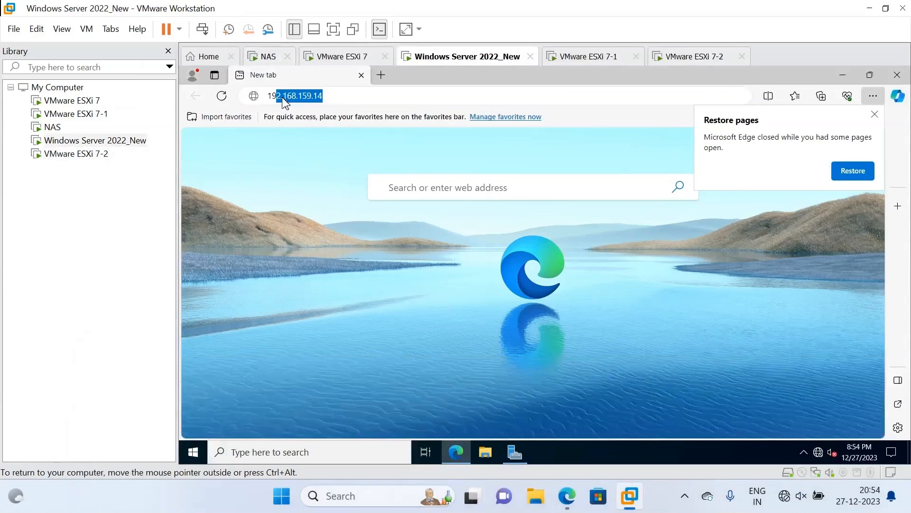
pyautogui.press('Return')
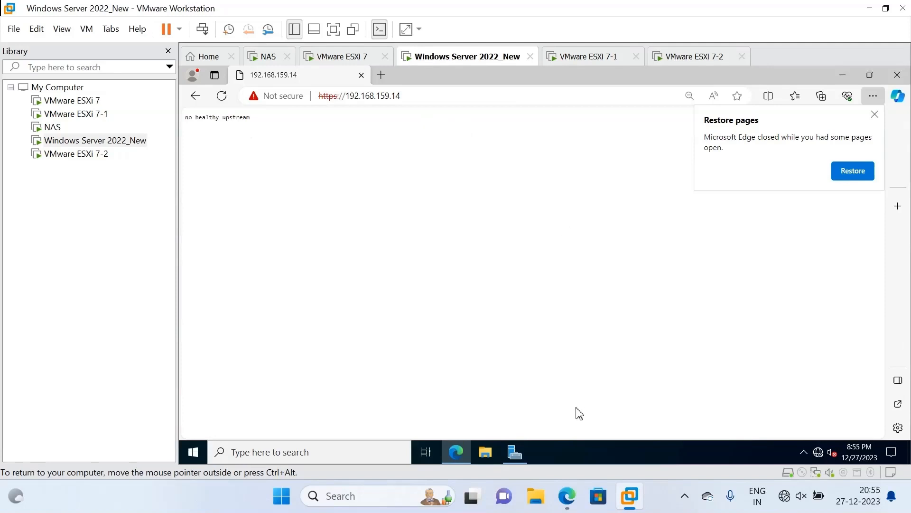
pyautogui.hotkey('ctrl', 'alt')
# Open 192.168.159.14:5480 in a new Edge tab.
pyautogui.click(381, 75)
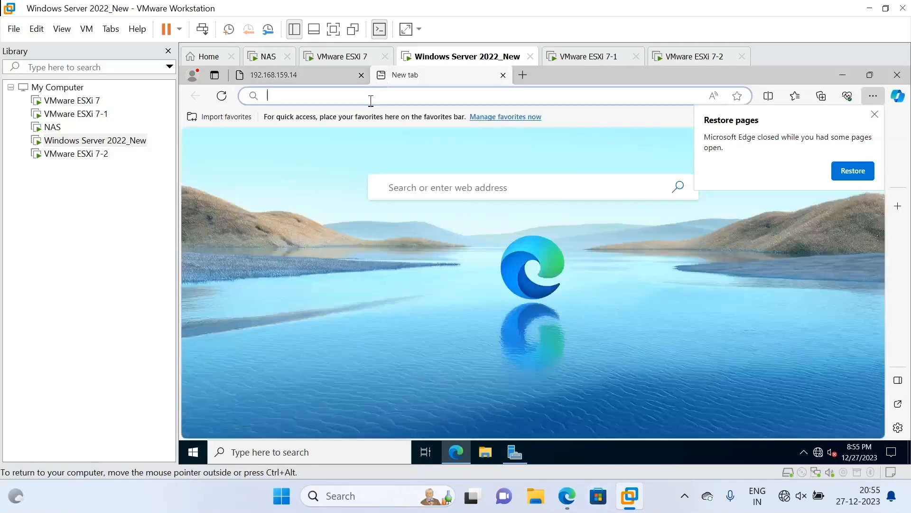
pyautogui.write('192.168.159.14')
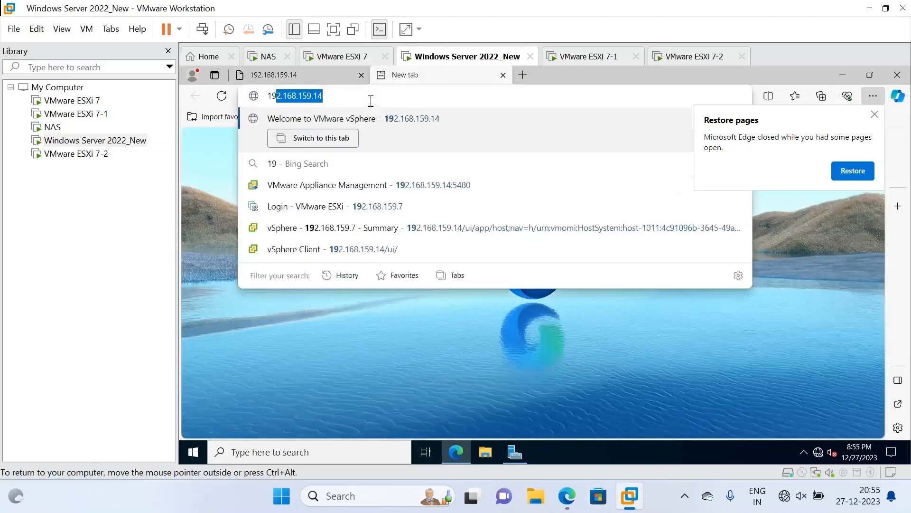
pyautogui.press('End')
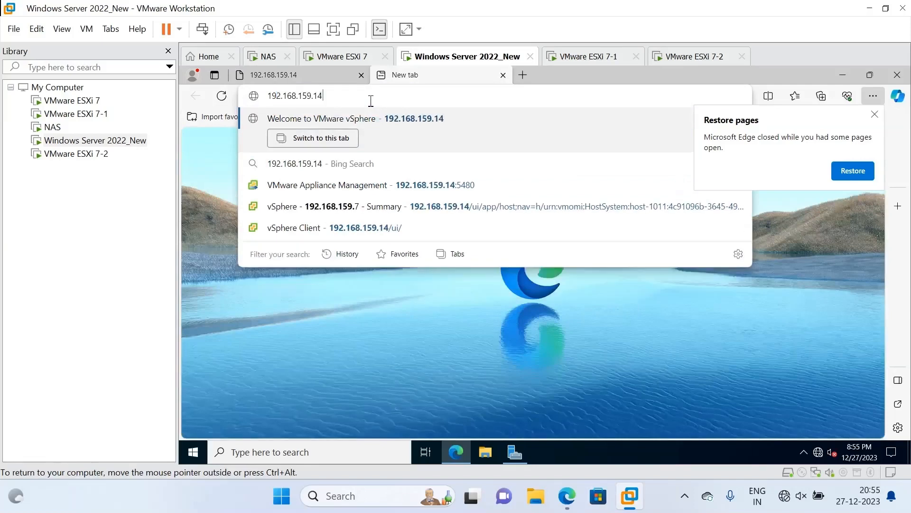
pyautogui.write(':8')
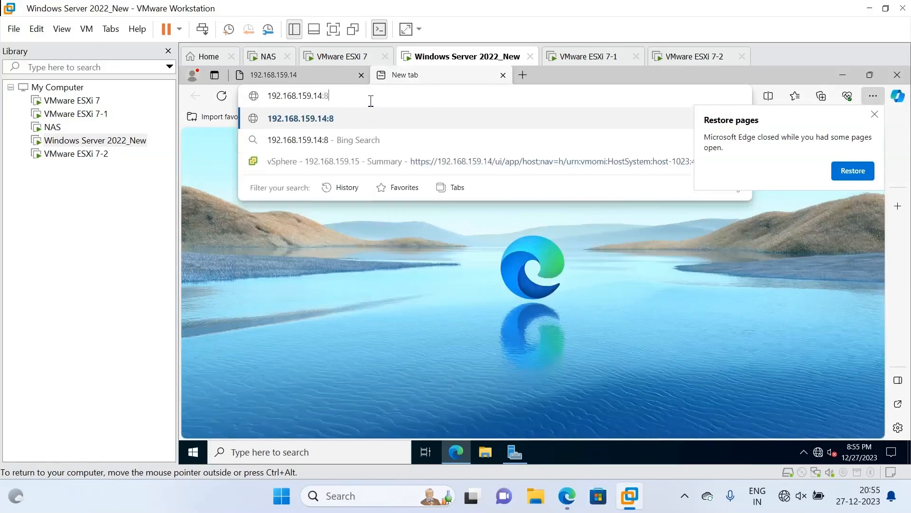
pyautogui.press('BackSpace')
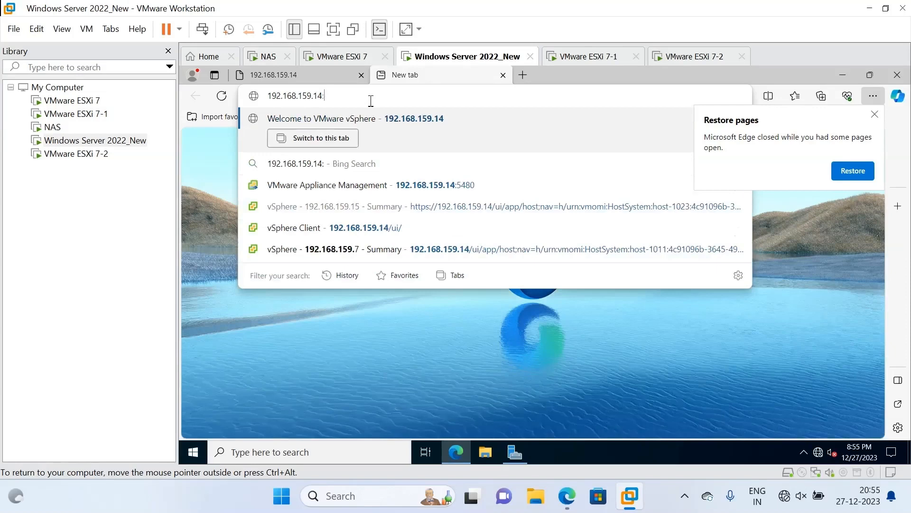
pyautogui.write('5480')
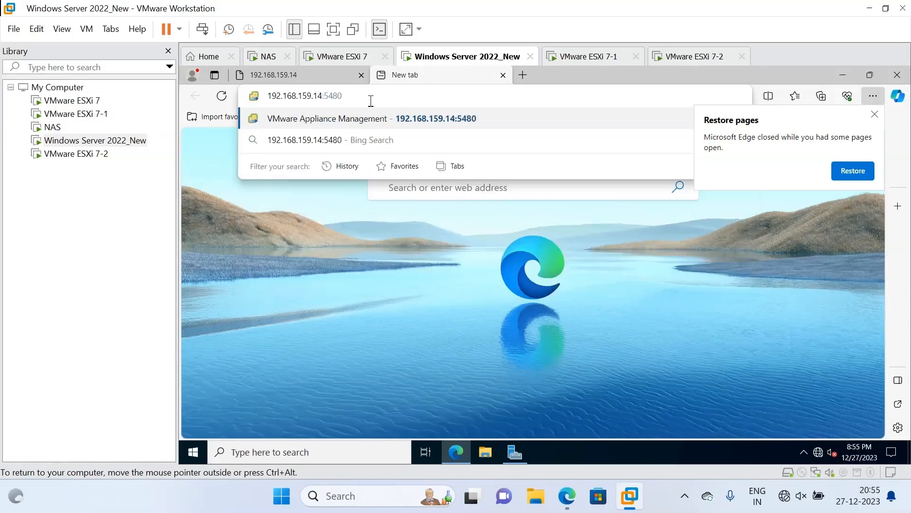
pyautogui.press('Return')
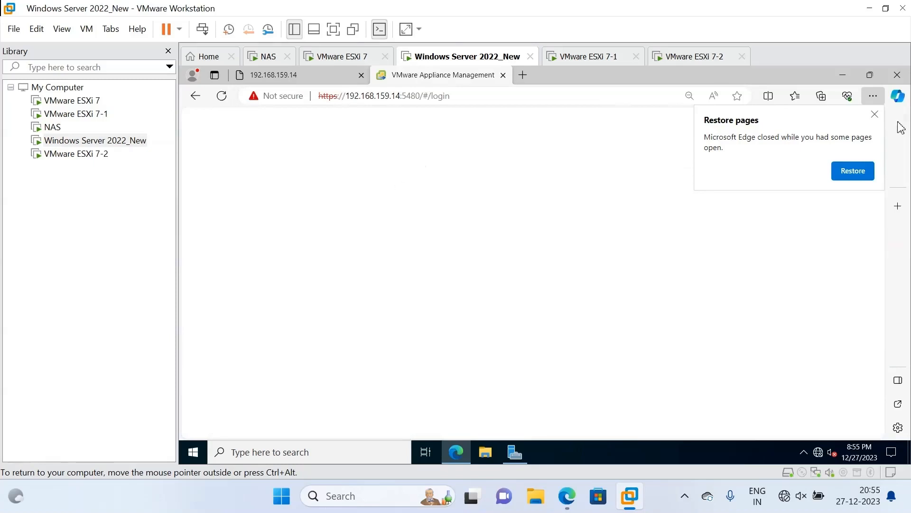
# Dismiss the Restore pages prompt and log in to VAMI with the saved administrator account and password.
pyautogui.click(874, 115)
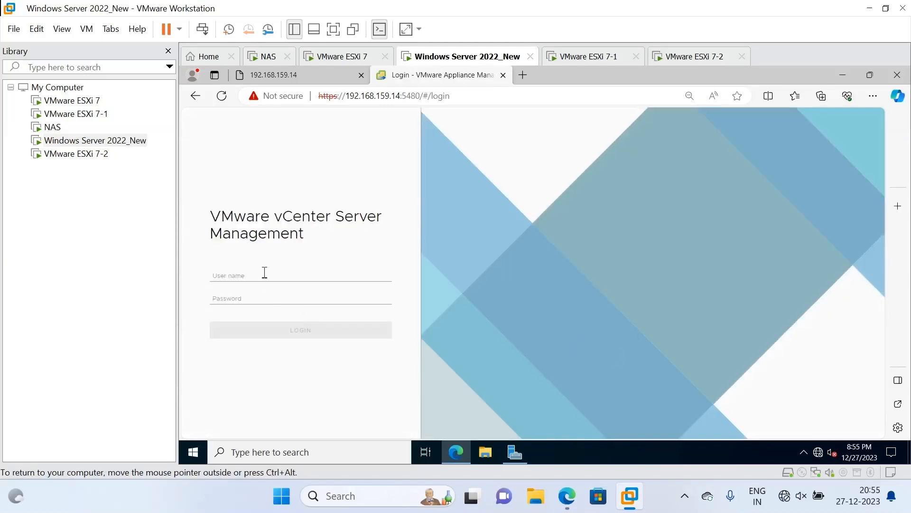
pyautogui.click(264, 273)
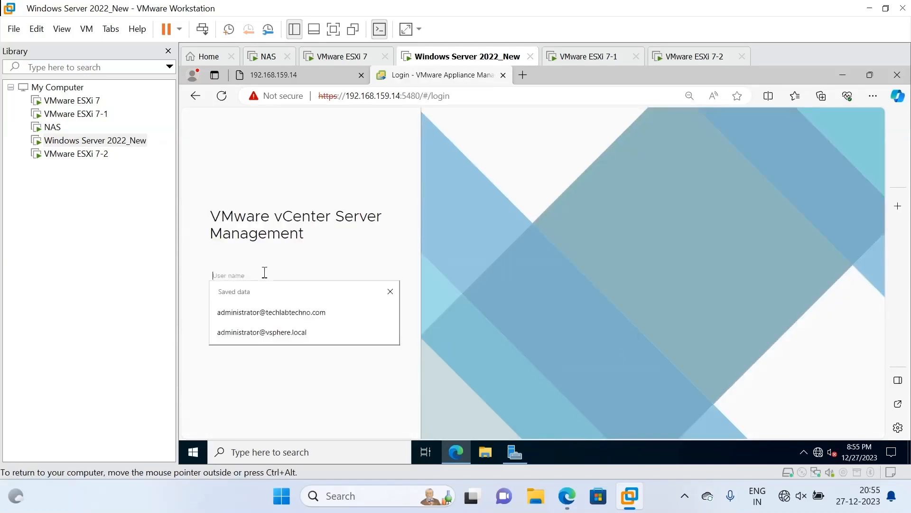
pyautogui.click(266, 314)
pyautogui.click(265, 302)
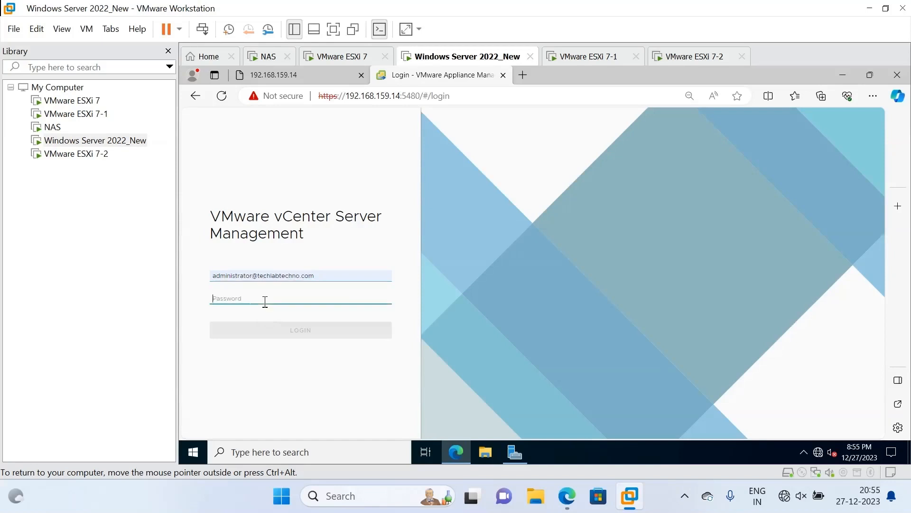
pyautogui.write('********')
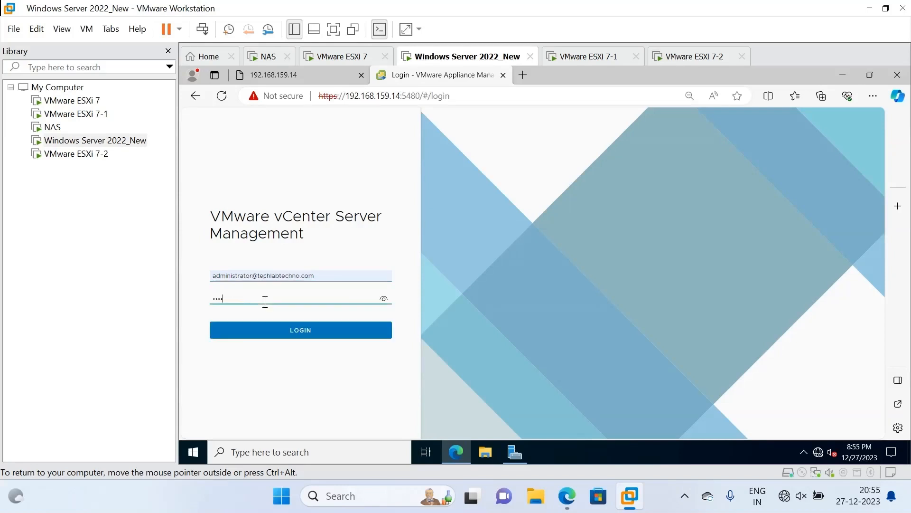
pyautogui.write('*')
pyautogui.click(269, 327)
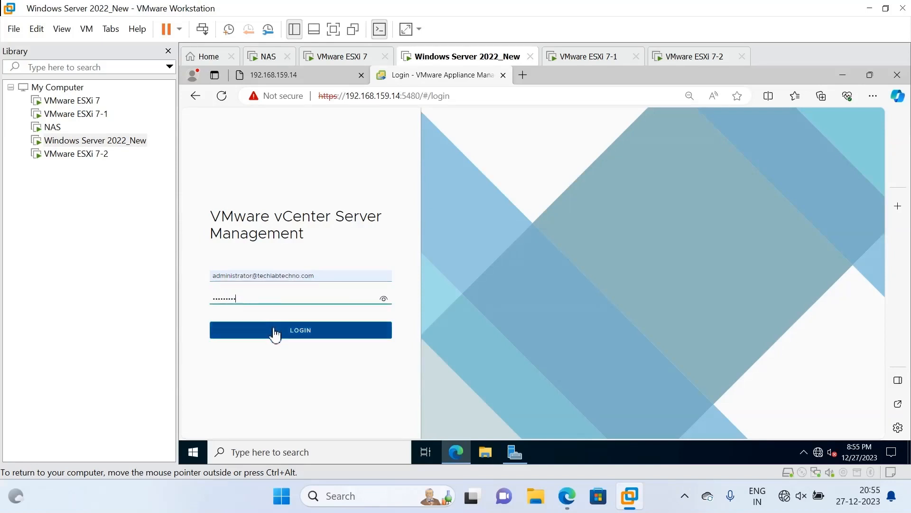
# Retype the administrator password and retry LOGIN after the 503 Service Unavailable error.
pyautogui.click(272, 286)
pyautogui.hotkey('ctrl', 'a')
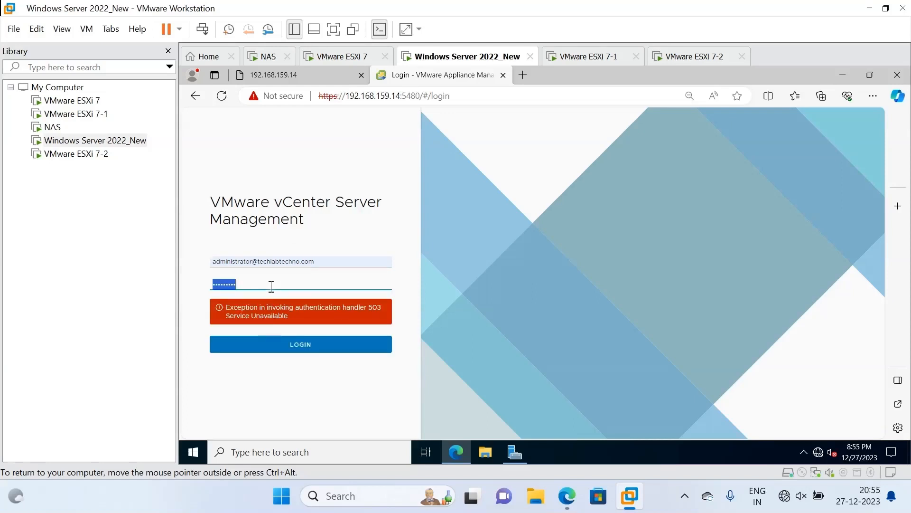
pyautogui.write('*********')
pyautogui.click(308, 348)
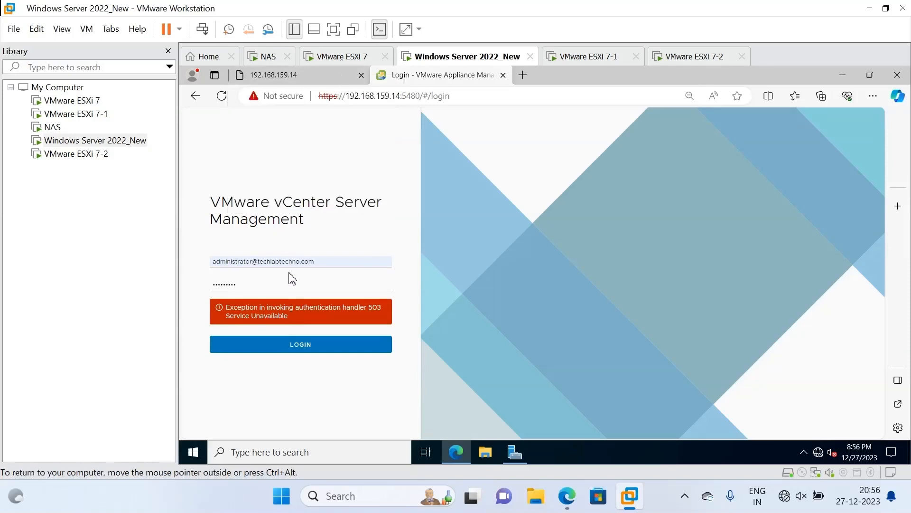
pyautogui.click(259, 288)
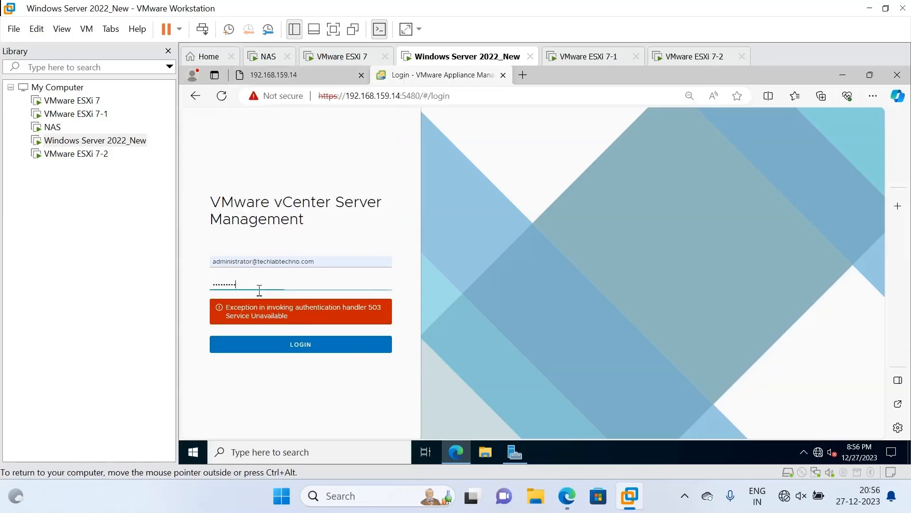
pyautogui.click(293, 346)
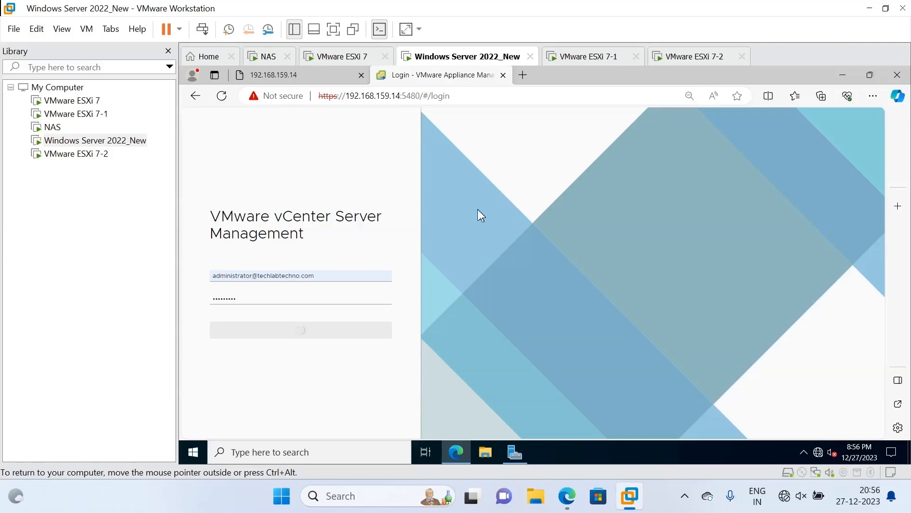
# Pause the screen recorder from the host's system tray while the VAMI login completes.
pyautogui.click(680, 501)
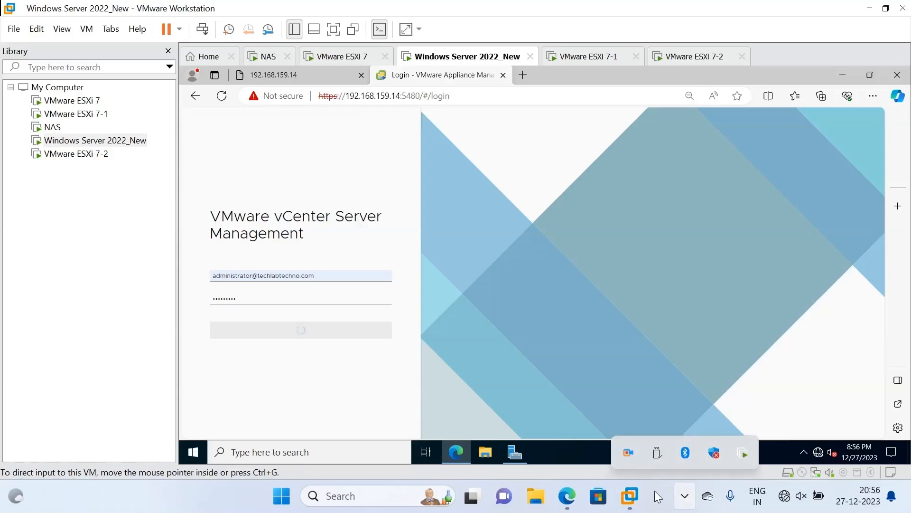
pyautogui.rightClick(633, 455)
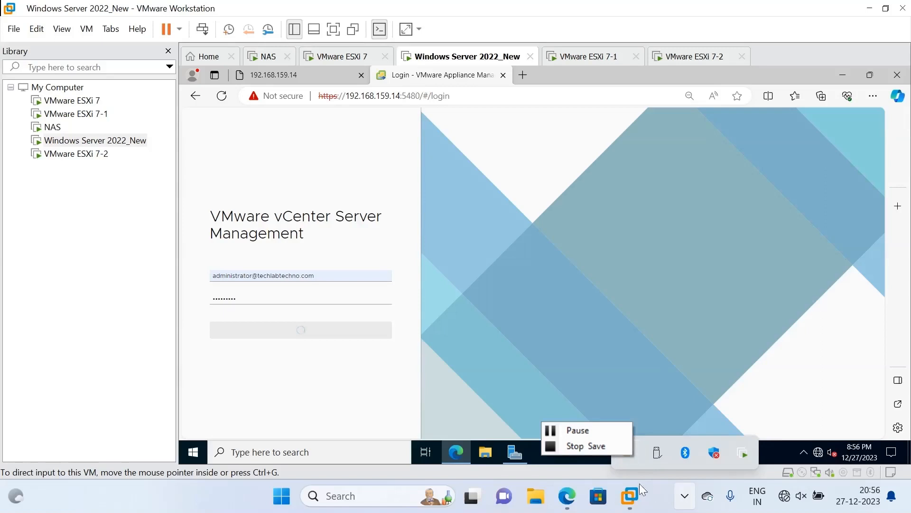
pyautogui.click(601, 430)
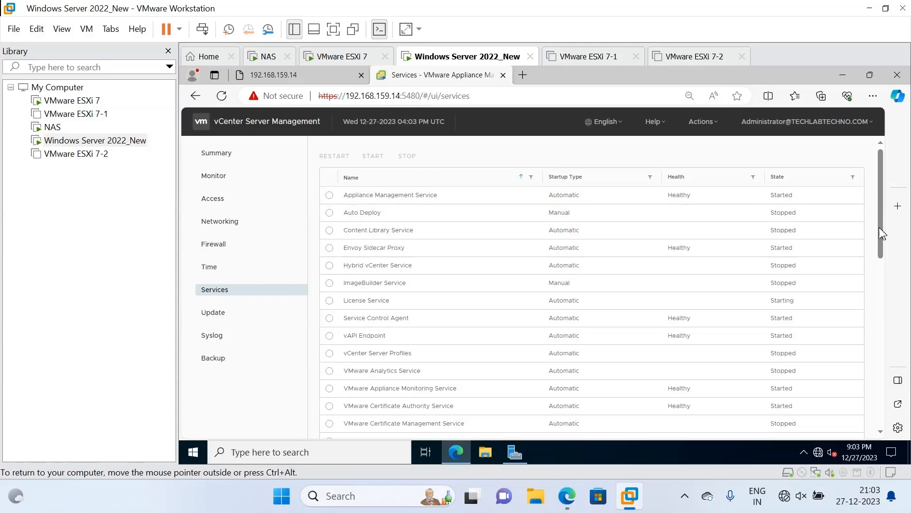
# Sort the VAMI services by State, then check the 192.168.159.14 tab, still showing no healthy upstream.
pyautogui.moveTo(879, 227); pyautogui.dragTo(879, 237)
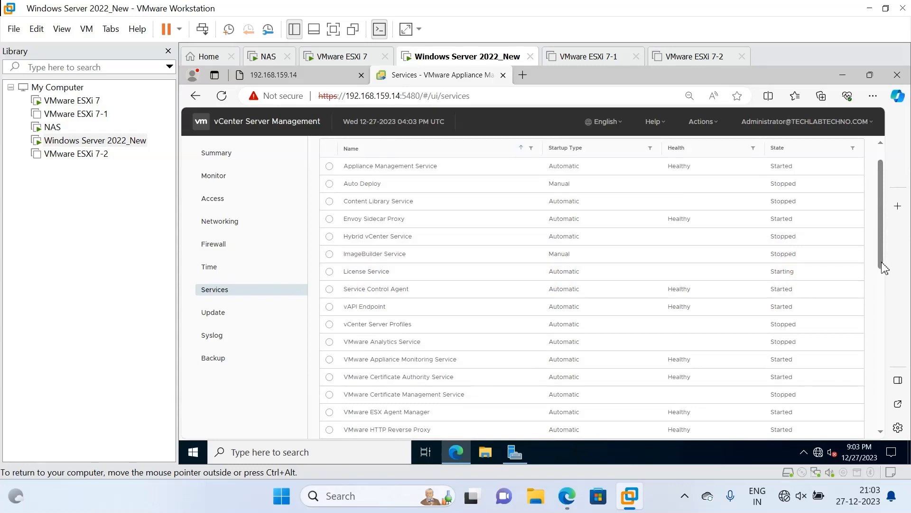
pyautogui.moveTo(883, 266); pyautogui.dragTo(883, 269)
pyautogui.scroll(1, 883, 269)
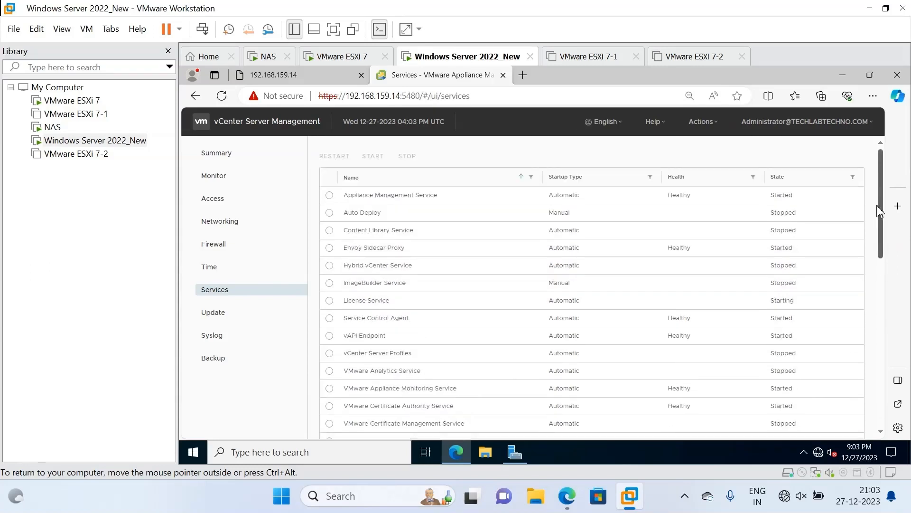
pyautogui.click(823, 180)
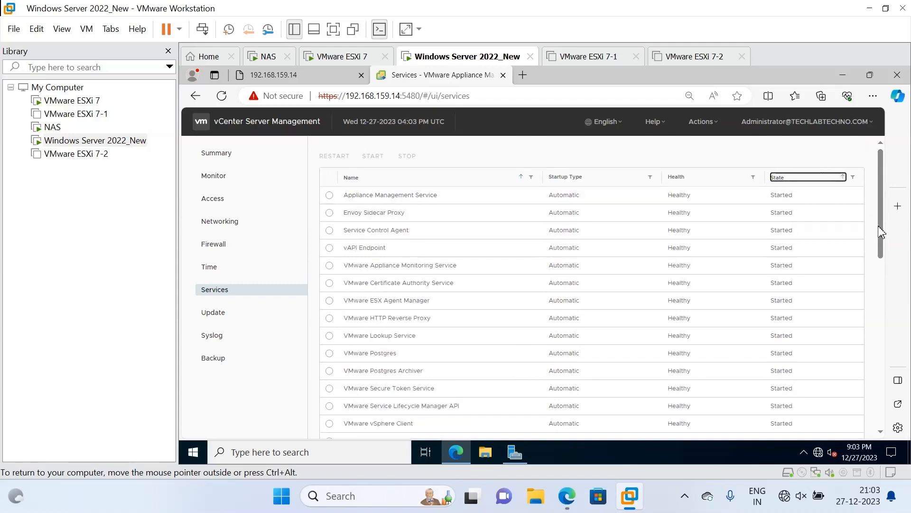
pyautogui.moveTo(880, 233); pyautogui.dragTo(884, 280)
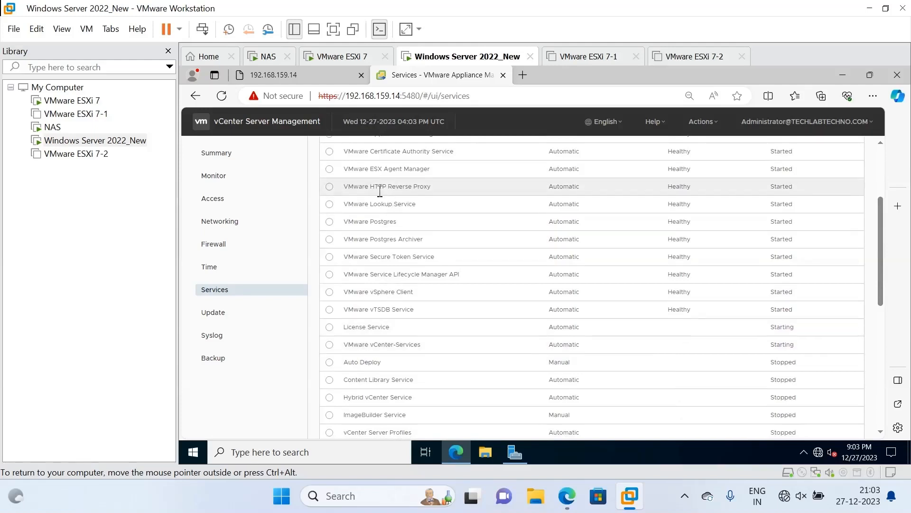
pyautogui.click(306, 77)
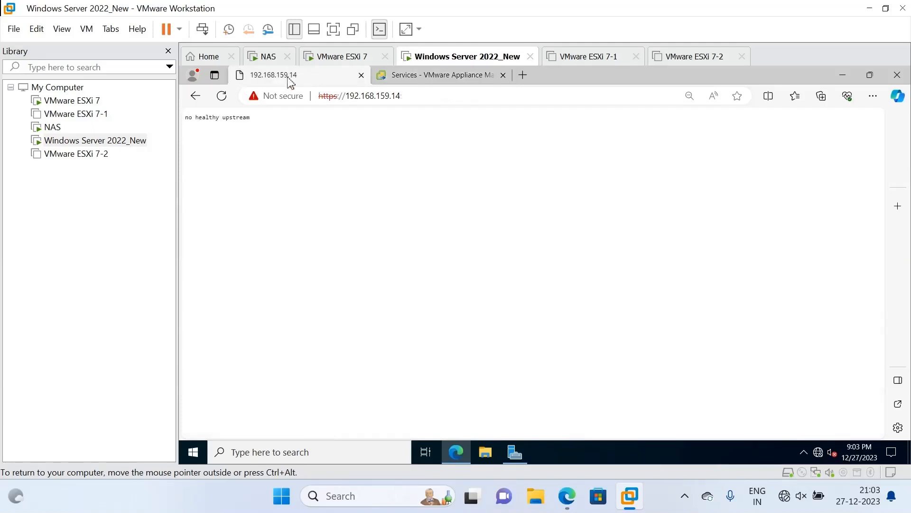
# Retry the 192.168.159.14 page and reload the VAMI Services page, then view the ESXi 7-1 VM.
pyautogui.click(408, 97)
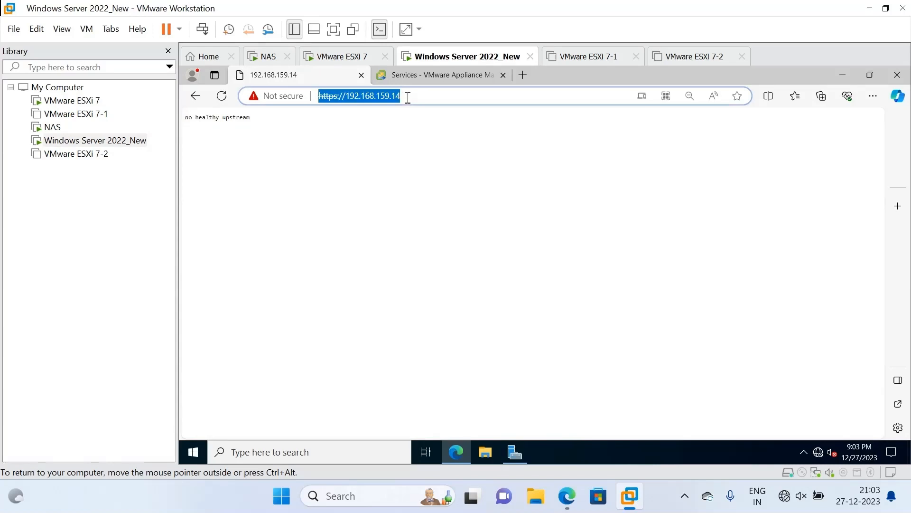
pyautogui.press('Return')
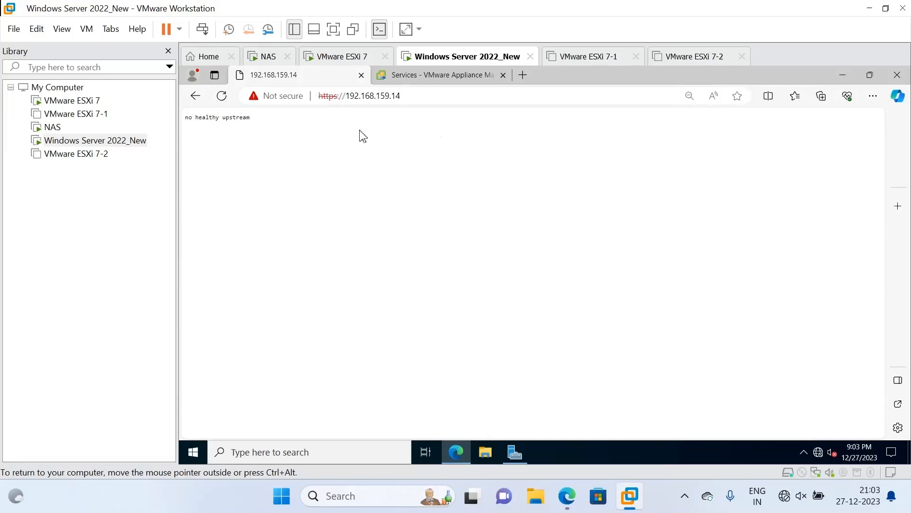
pyautogui.click(441, 76)
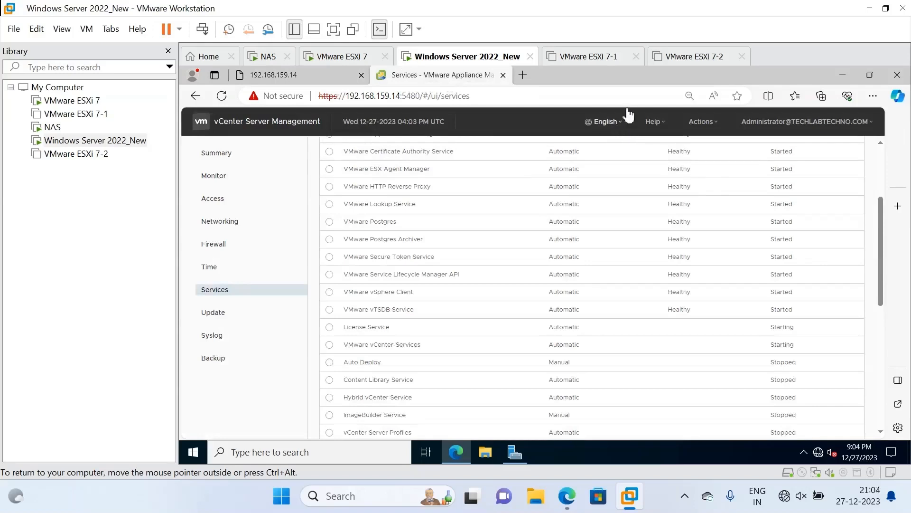
pyautogui.click(616, 97)
pyautogui.press('Return')
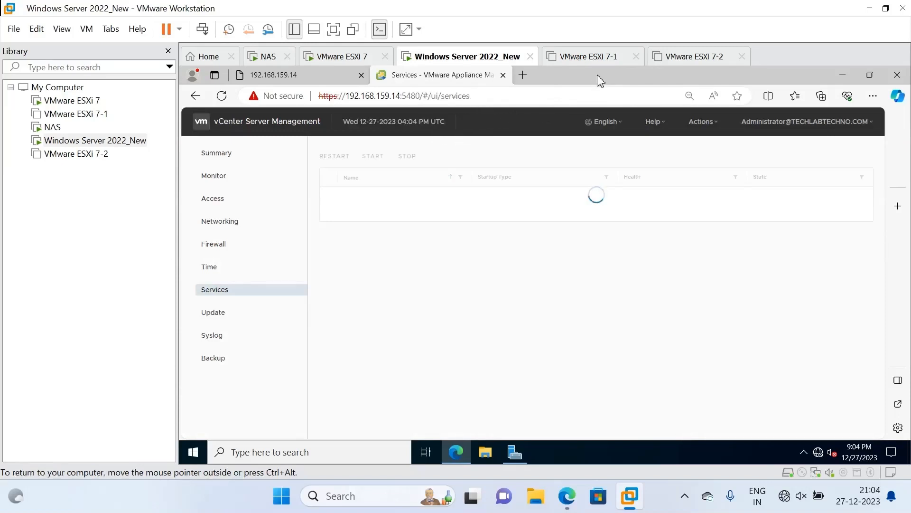
pyautogui.click(601, 56)
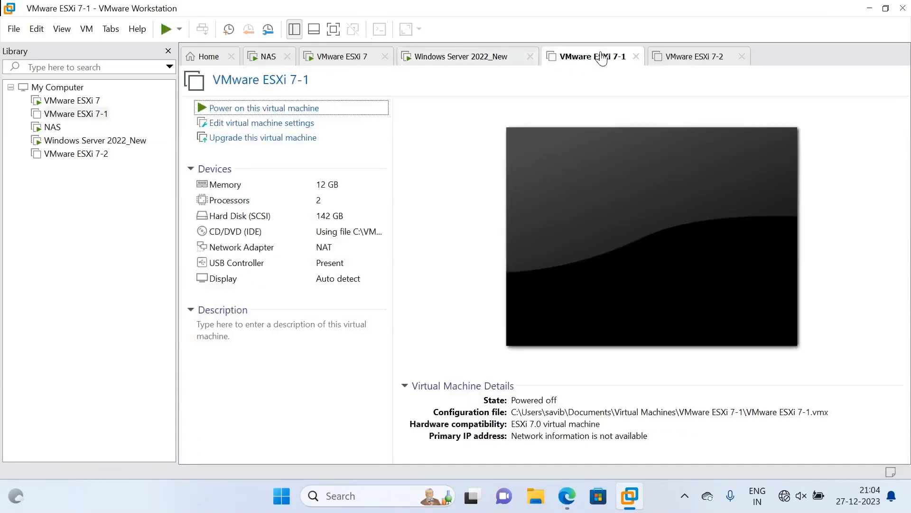
pyautogui.click(704, 55)
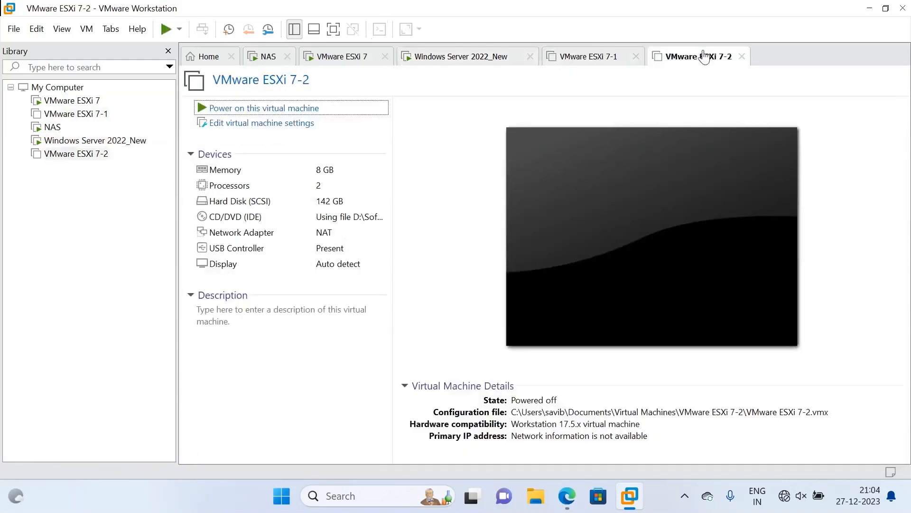
pyautogui.click(609, 57)
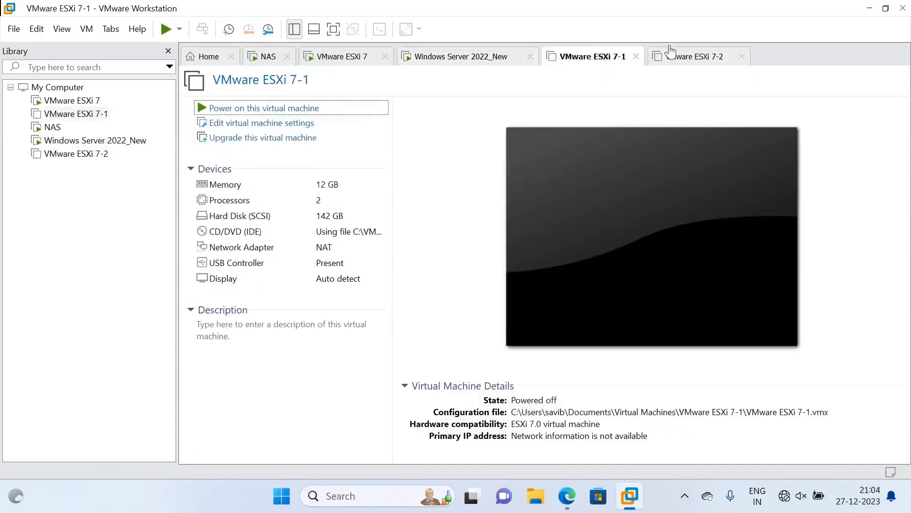
pyautogui.click(464, 58)
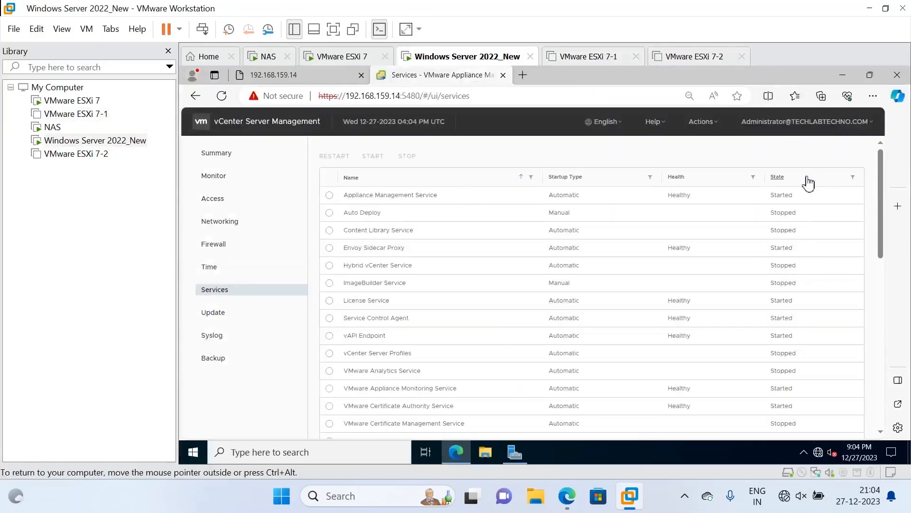
# Sort services with Started first and scroll to see vCenter-Services still Starting.
pyautogui.click(777, 180)
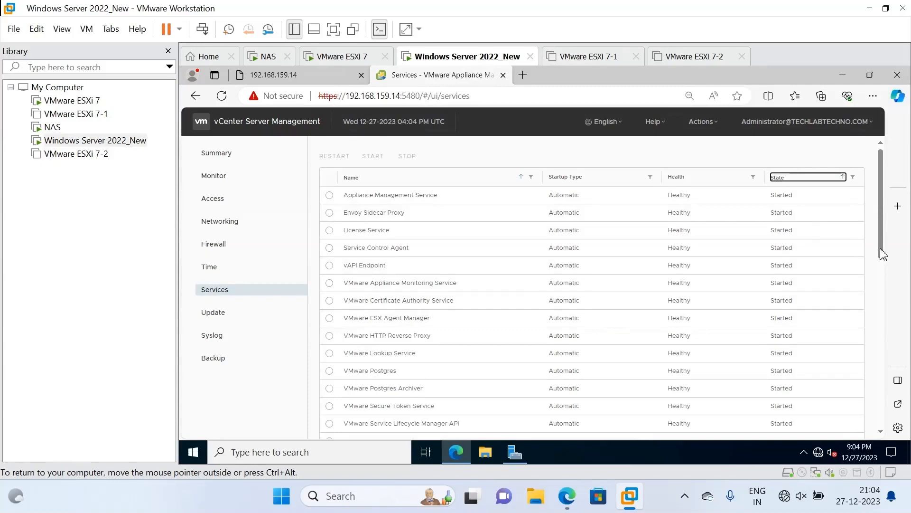
pyautogui.moveTo(880, 249); pyautogui.dragTo(882, 305)
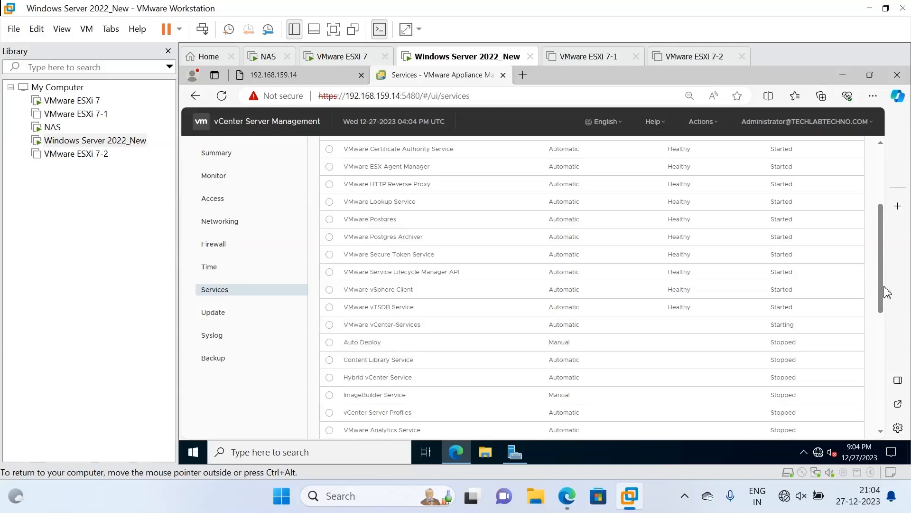
pyautogui.scroll(5, 883, 247)
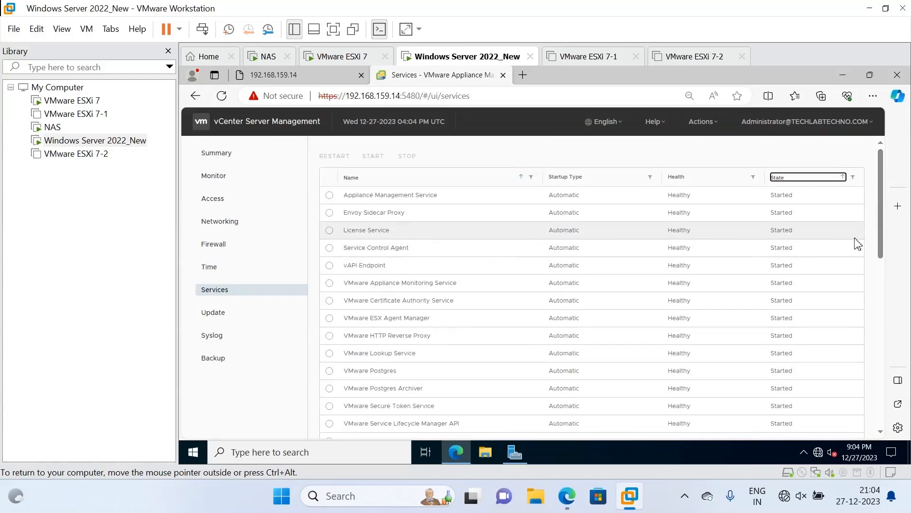
pyautogui.moveTo(883, 248); pyautogui.dragTo(878, 306)
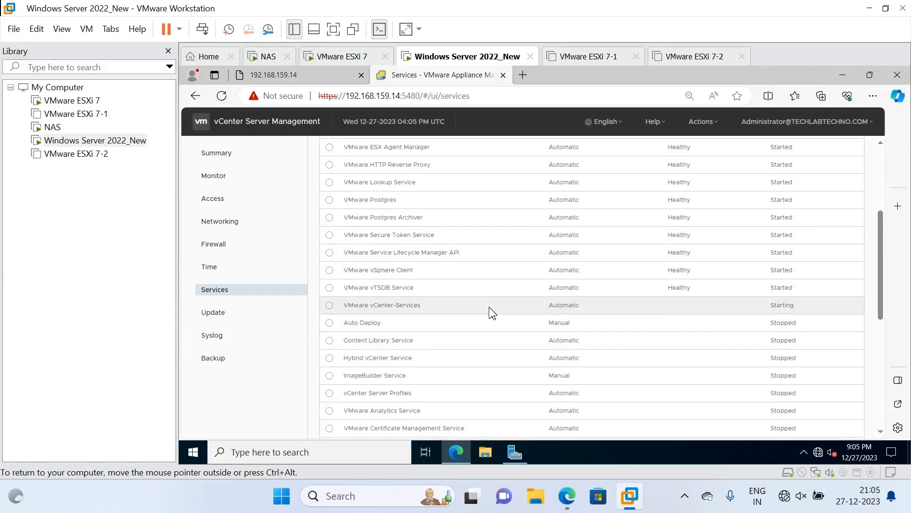
pyautogui.rightClick(781, 311)
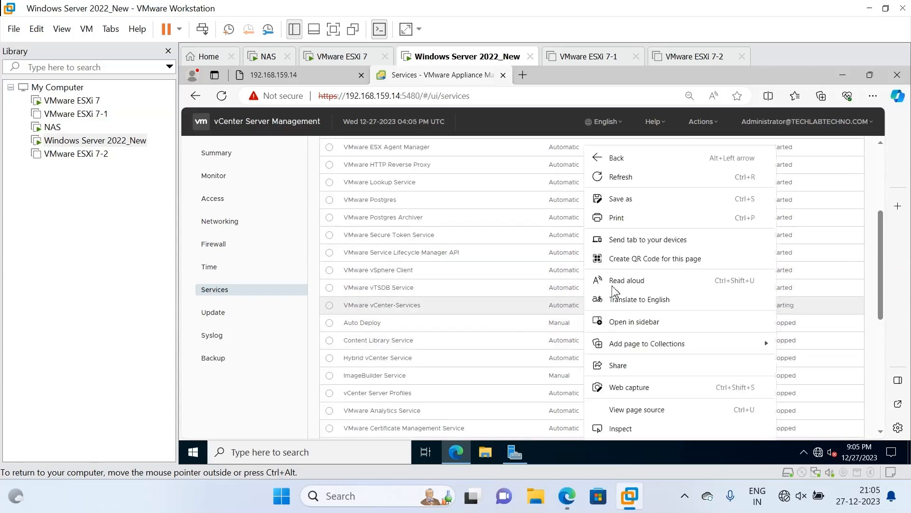
# Reload the 192.168.159.14 tab, note the no healthy upstream error, and return to Services.
pyautogui.click(290, 76)
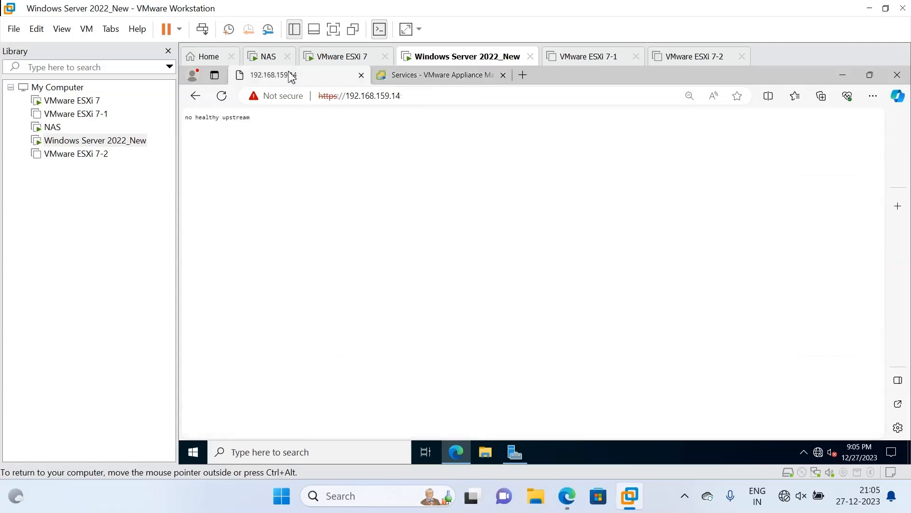
pyautogui.click(368, 96)
pyautogui.press('Return')
pyautogui.moveTo(250, 119); pyautogui.dragTo(189, 123)
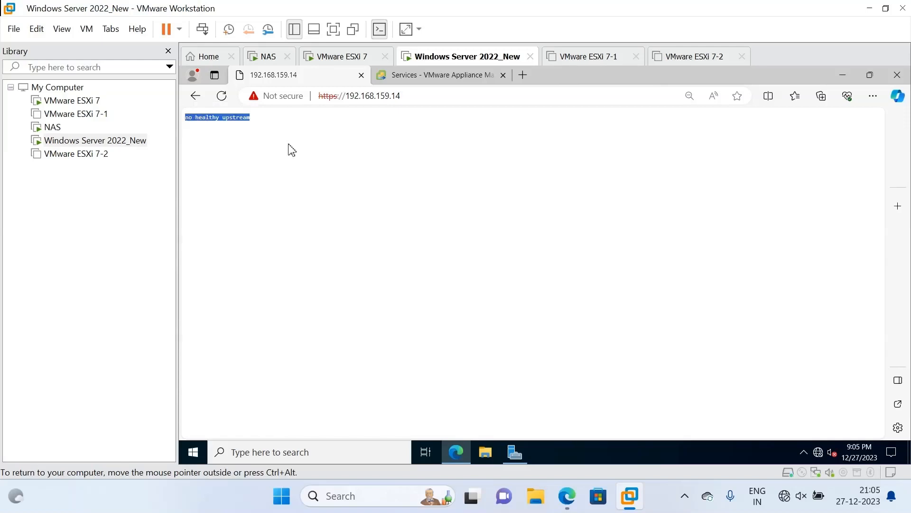
pyautogui.click(452, 80)
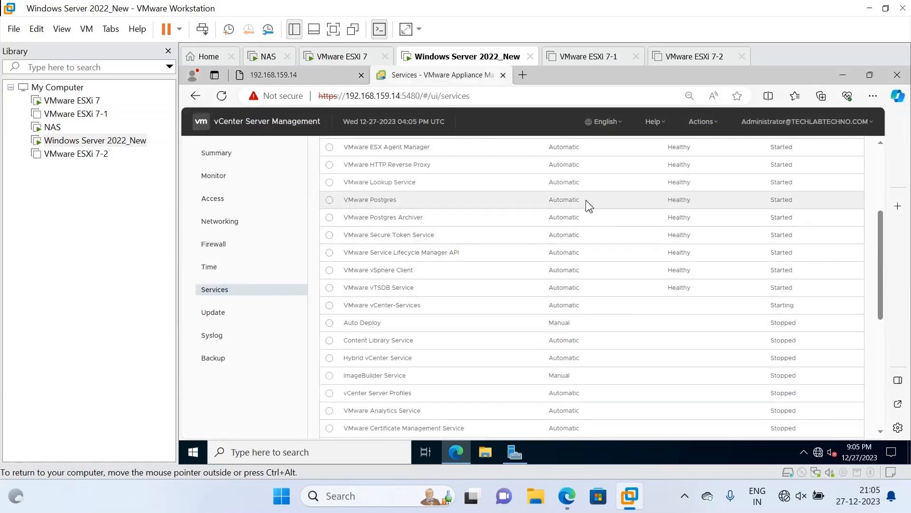
# Pause the screen recorder from the host's system tray.
pyautogui.click(685, 499)
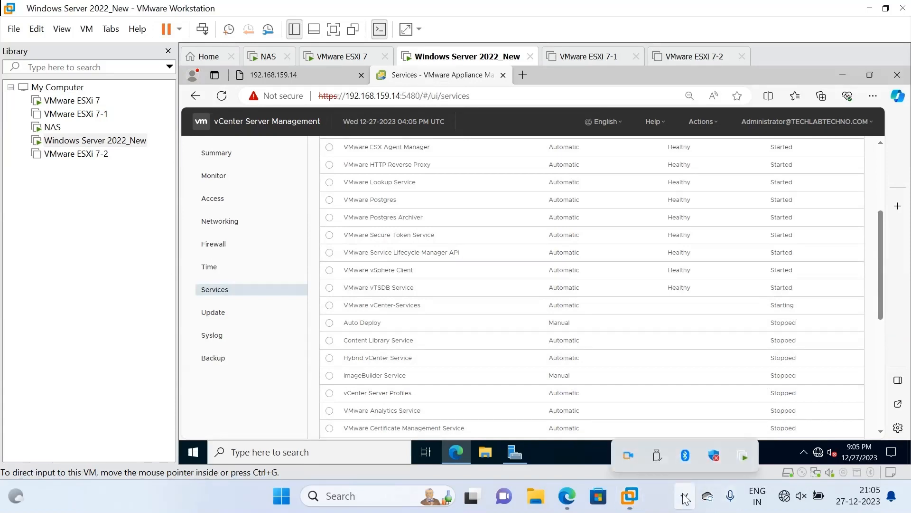
pyautogui.rightClick(628, 455)
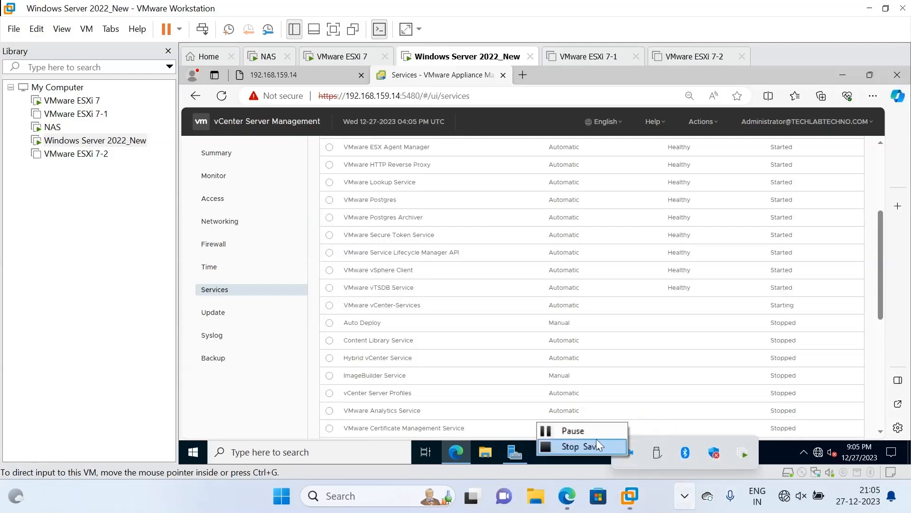
pyautogui.click(596, 431)
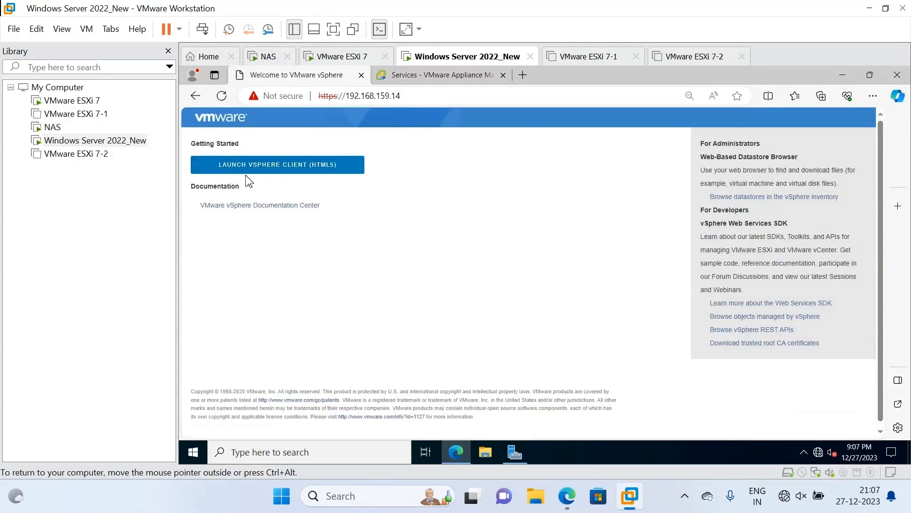
# Launch the vSphere Client at 192.168.159.14/ui/ and compare it with the VAMI port-5480 address.
pyautogui.click(334, 174)
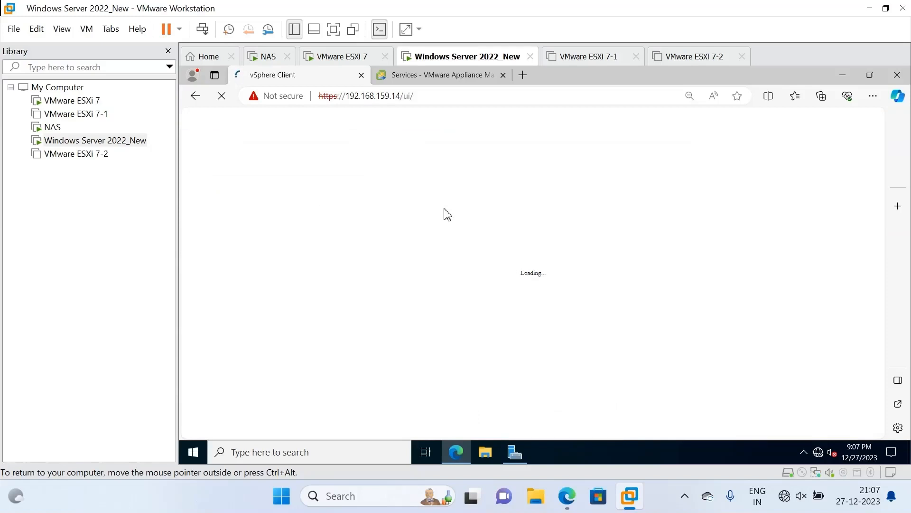
pyautogui.click(432, 76)
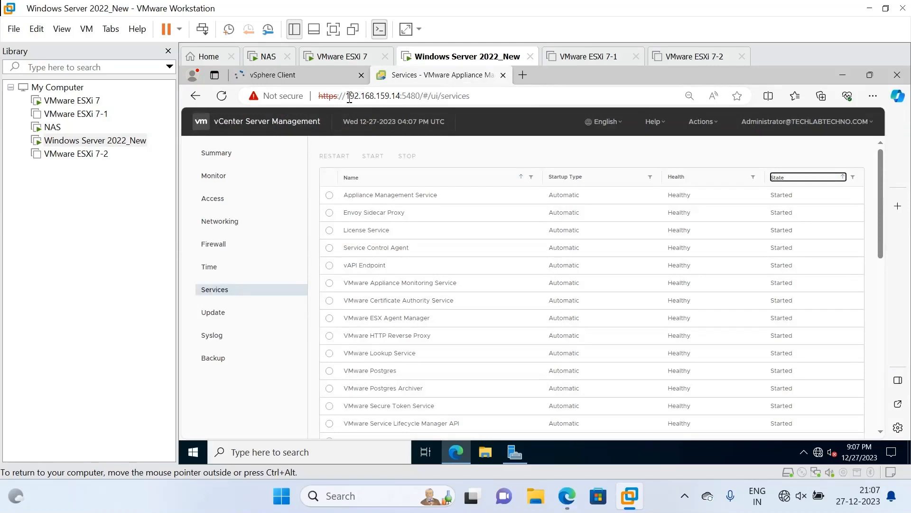
pyautogui.moveTo(348, 96); pyautogui.dragTo(421, 104)
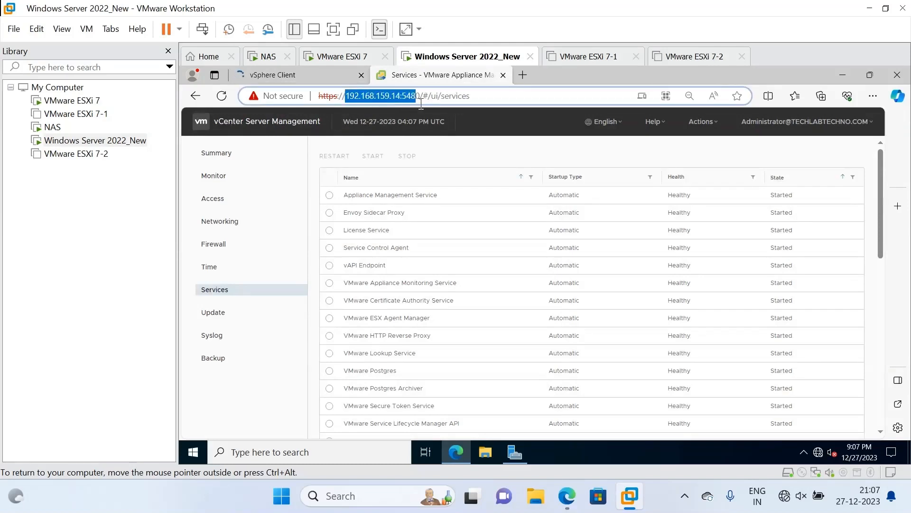
pyautogui.moveTo(422, 103); pyautogui.dragTo(423, 104)
pyautogui.click(332, 79)
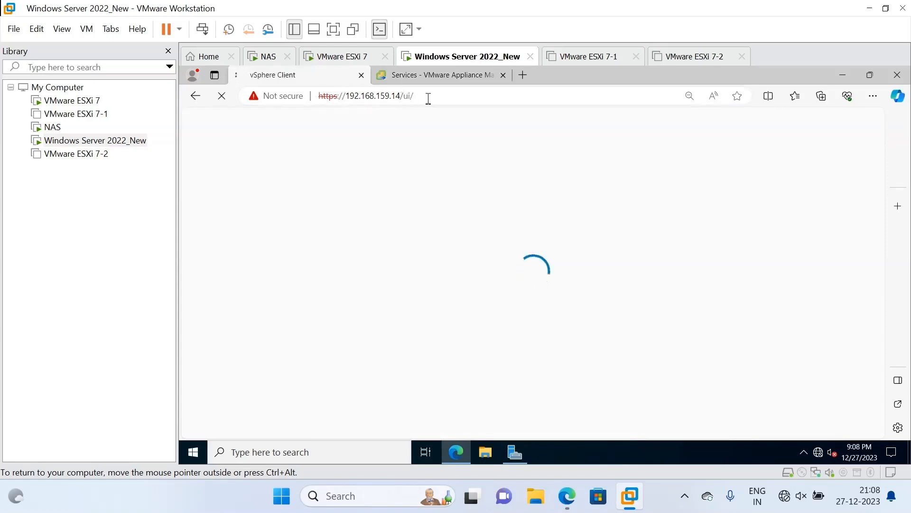
pyautogui.moveTo(428, 99); pyautogui.dragTo(351, 100)
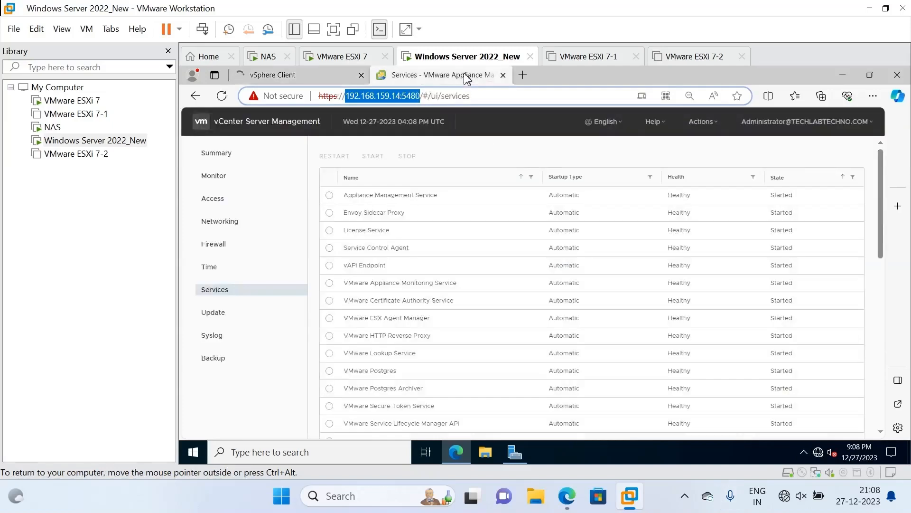
# Review the VAMI Summary, Monitor, Networking, Firewall, Time, Services, Syslog and Backup pages.
pyautogui.click(224, 160)
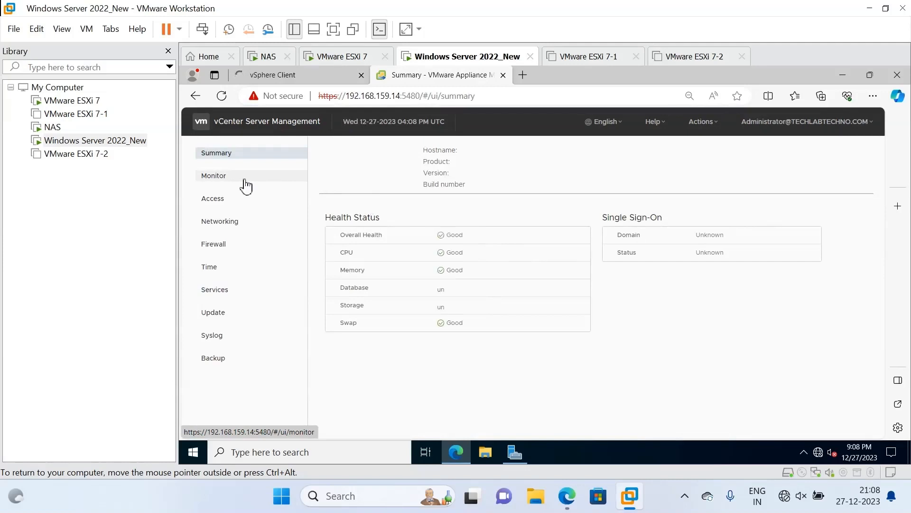
pyautogui.click(245, 184)
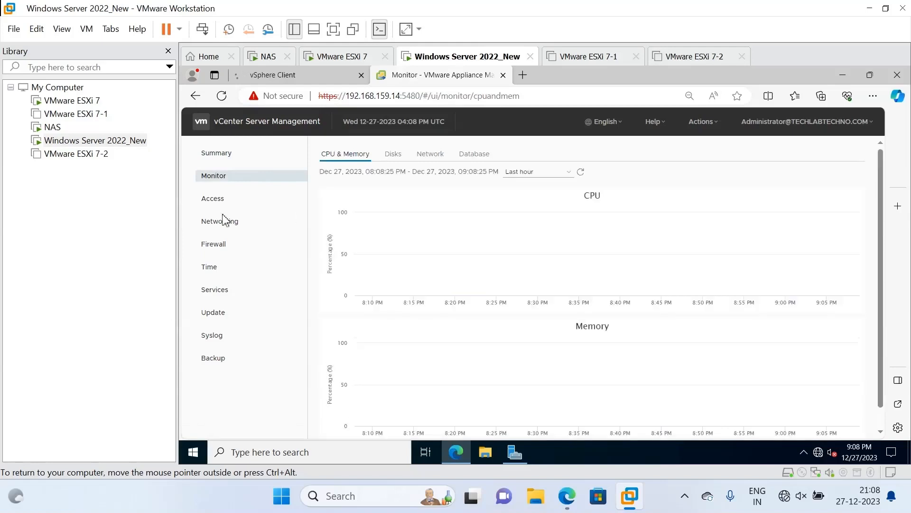
pyautogui.click(236, 227)
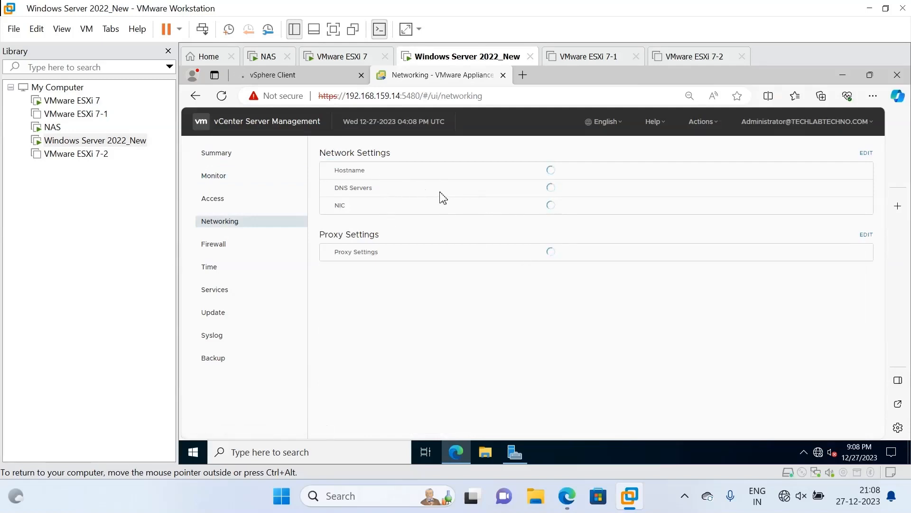
pyautogui.click(240, 250)
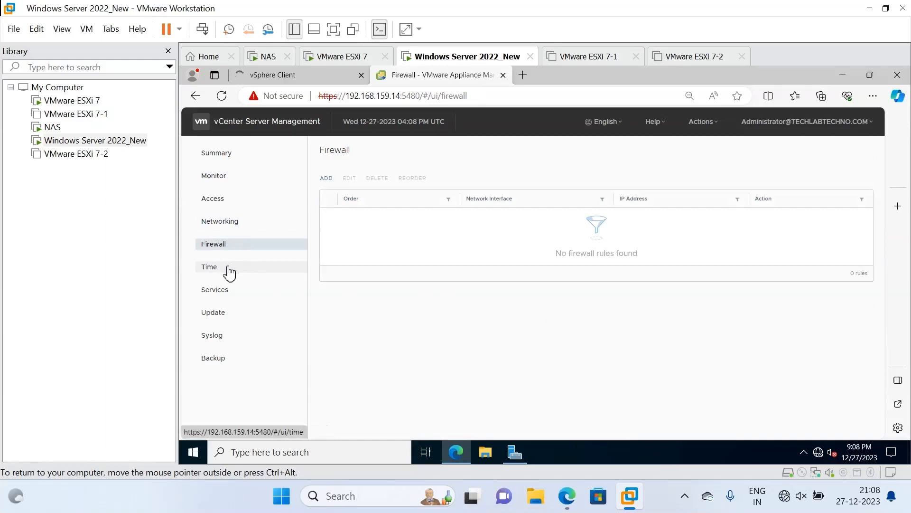
pyautogui.click(230, 272)
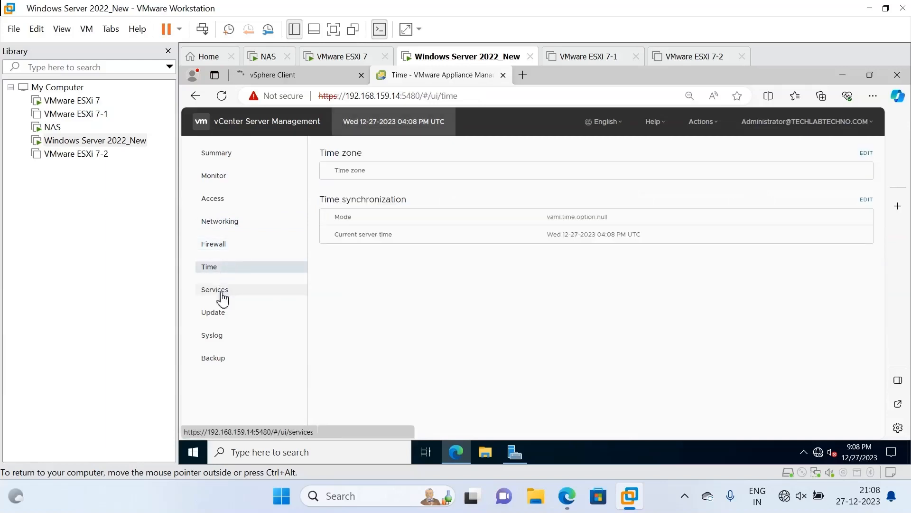
pyautogui.click(223, 298)
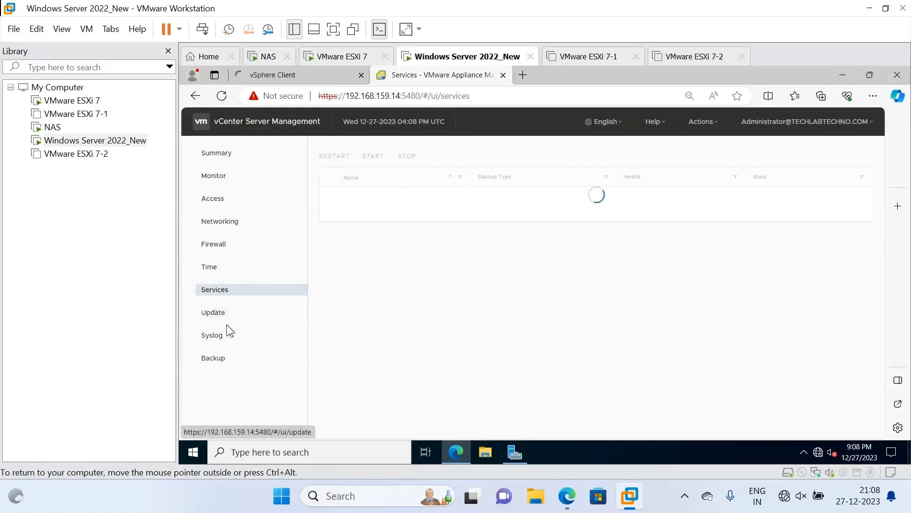
pyautogui.click(215, 336)
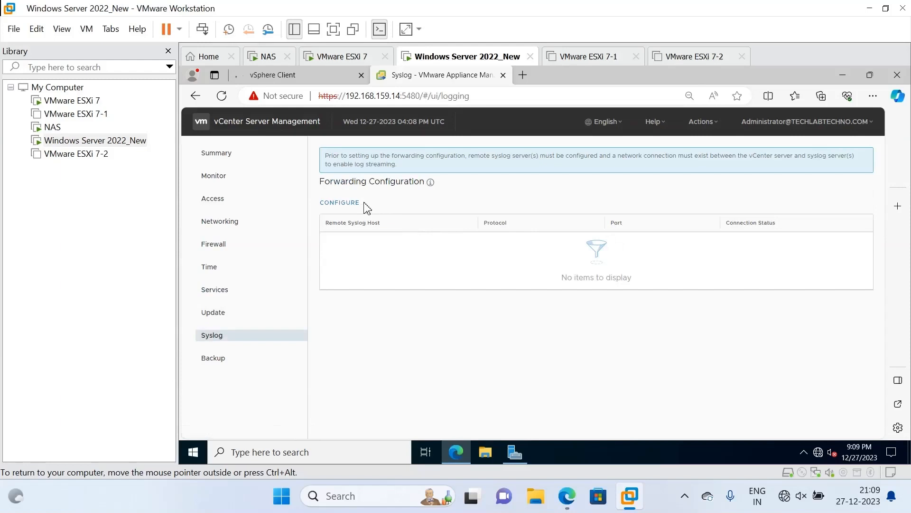
pyautogui.click(217, 361)
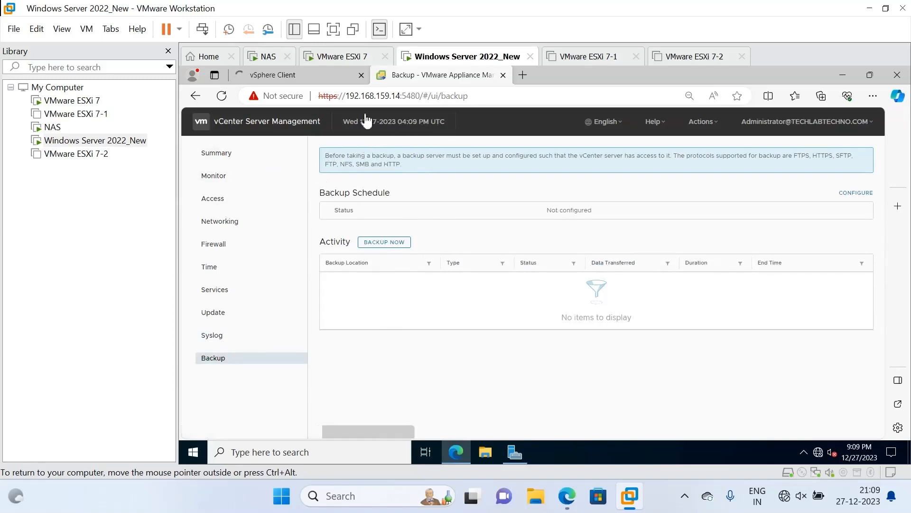
pyautogui.click(314, 79)
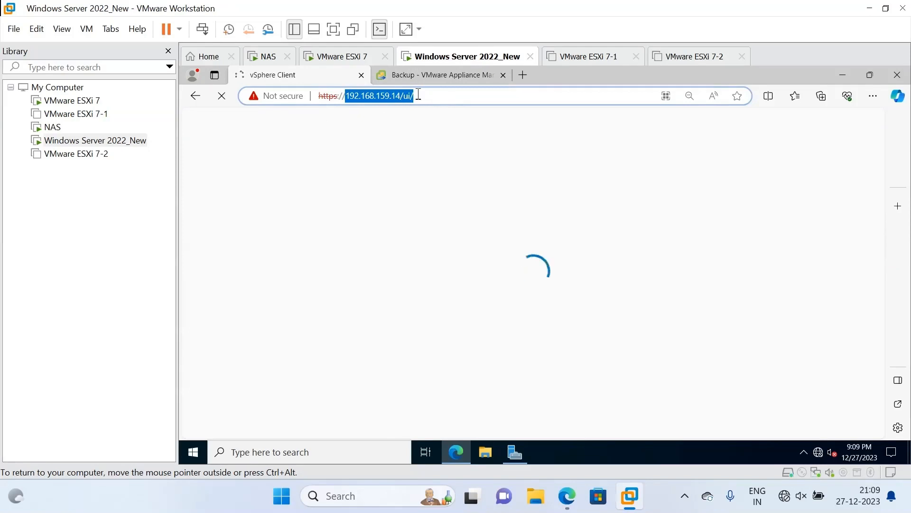
# Sign in on the vSphere login page with the saved administrator username and its password.
pyautogui.click(453, 80)
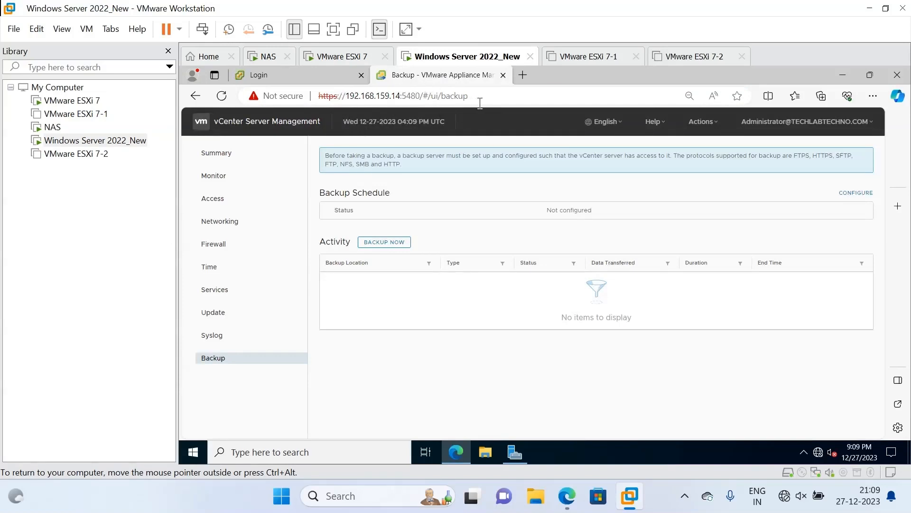
pyautogui.click(332, 82)
pyautogui.click(251, 236)
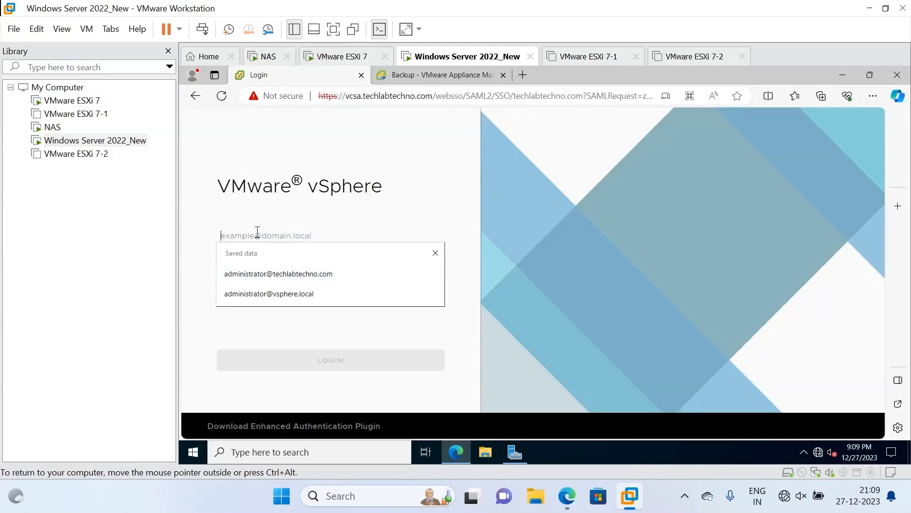
pyautogui.click(265, 275)
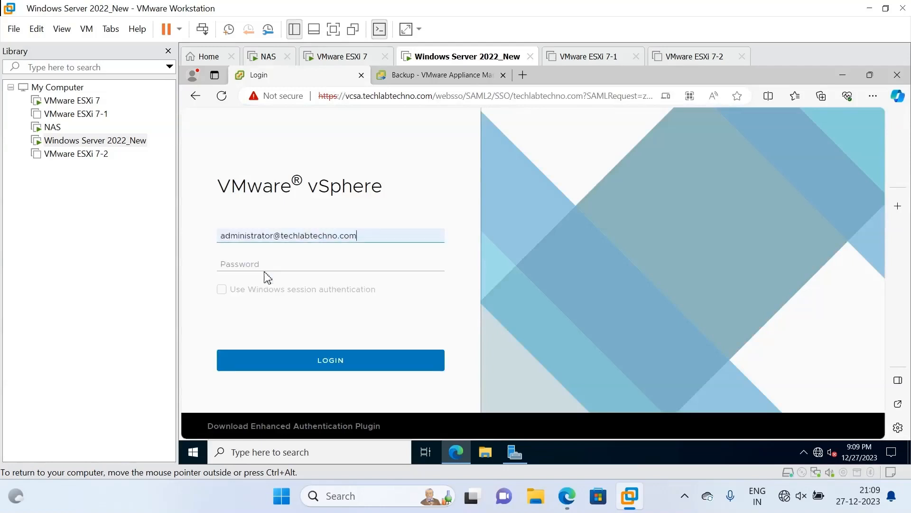
pyautogui.click(263, 264)
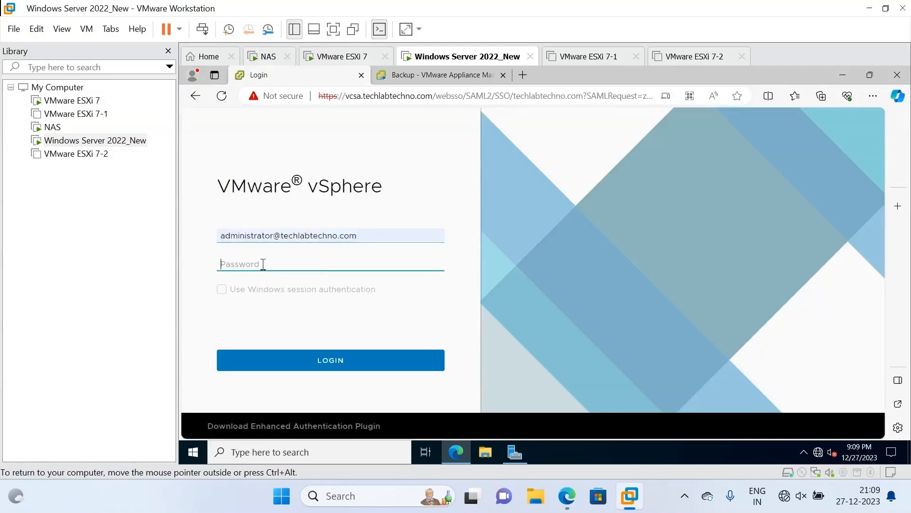
pyautogui.write('••')
pyautogui.click(309, 361)
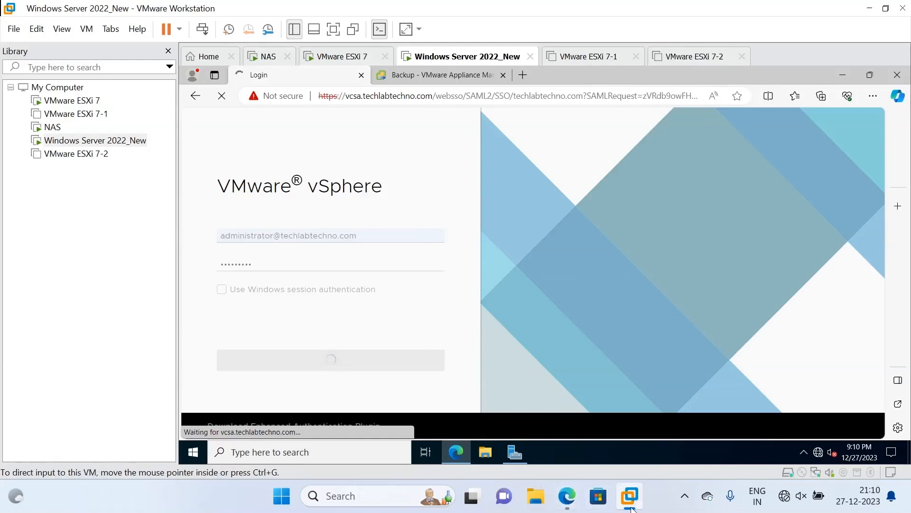
# Pause the screen recorder from the system tray while the vcsa.techlabtechno.com Summary loads.
pyautogui.click(695, 494)
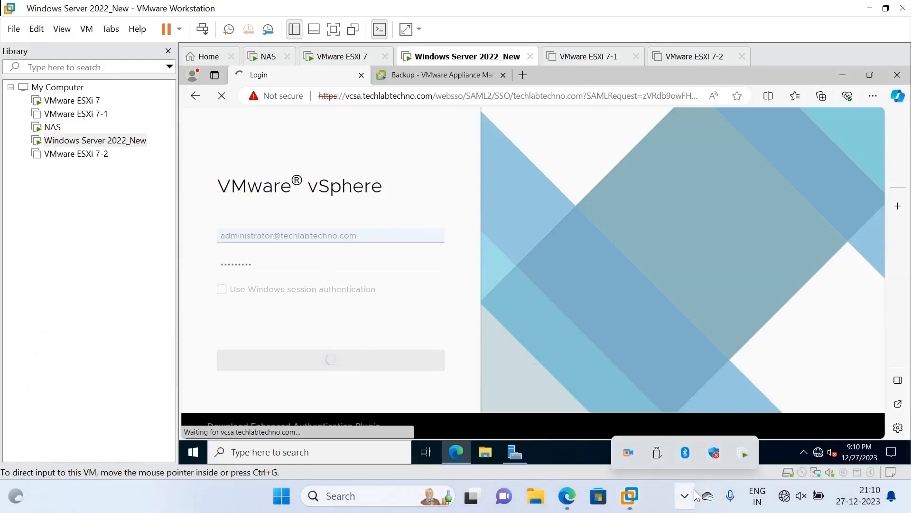
pyautogui.rightClick(626, 455)
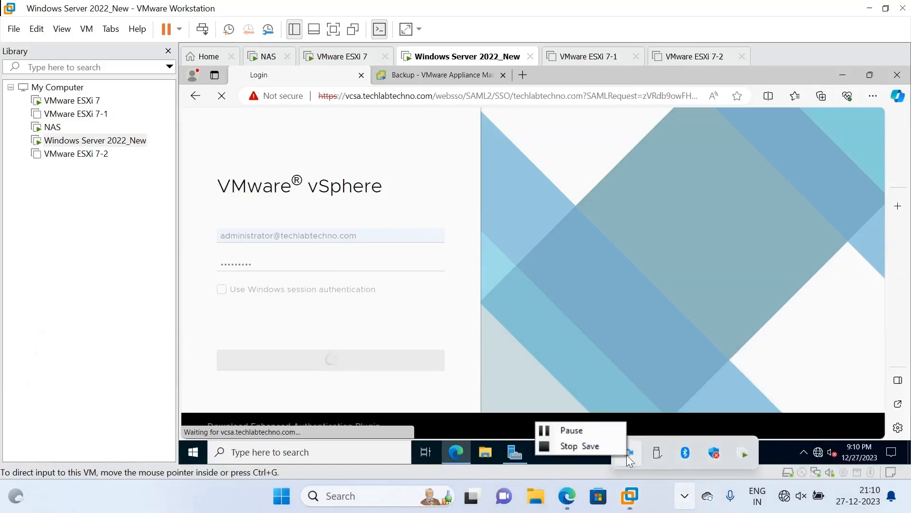
pyautogui.click(595, 429)
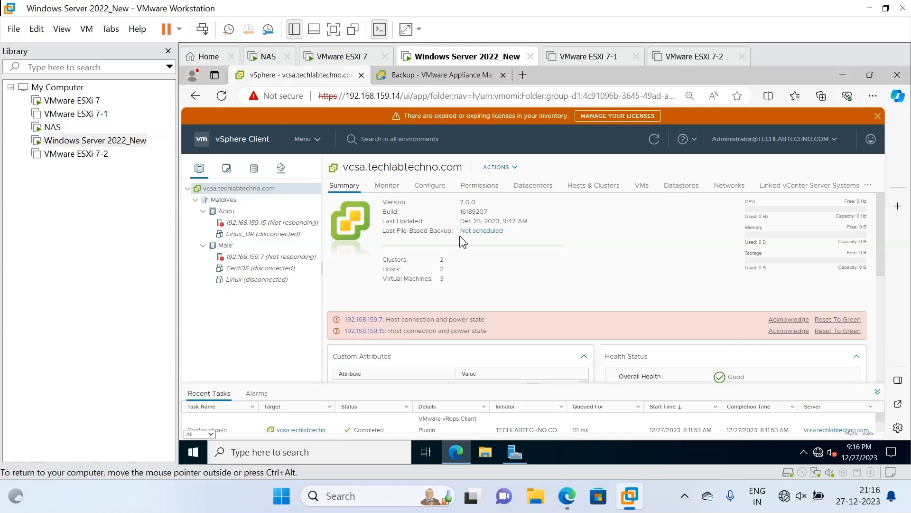
pyautogui.click(418, 77)
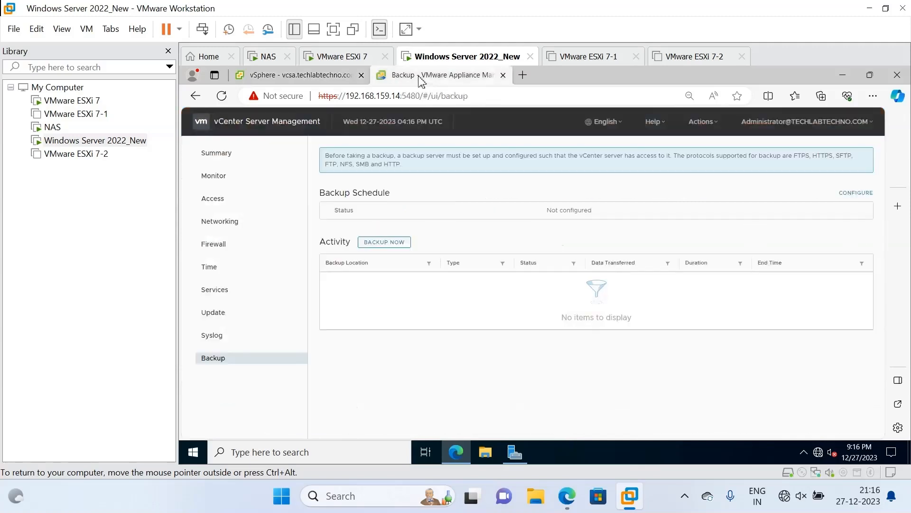
pyautogui.click(310, 79)
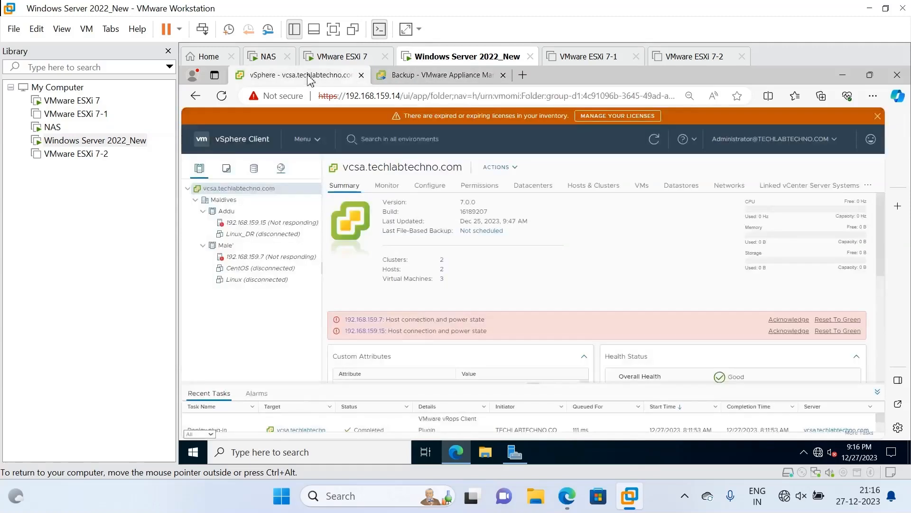
pyautogui.click(412, 79)
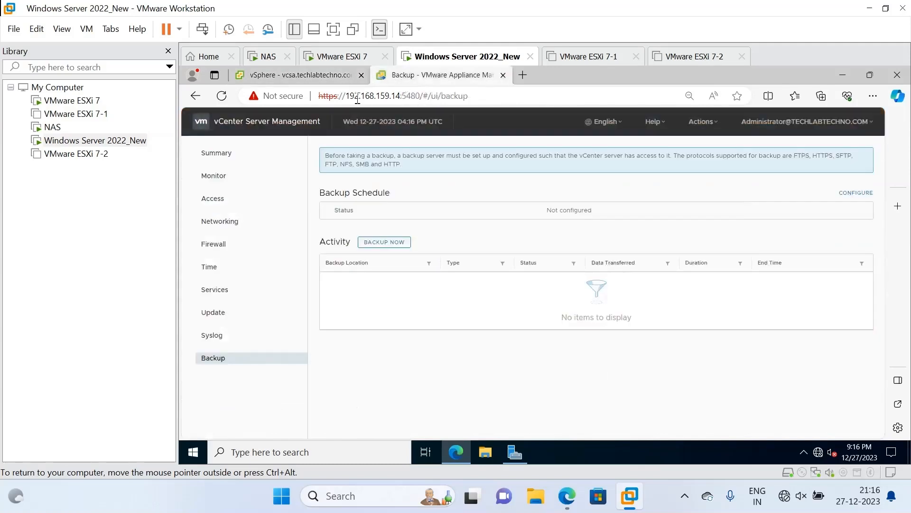
pyautogui.click(317, 78)
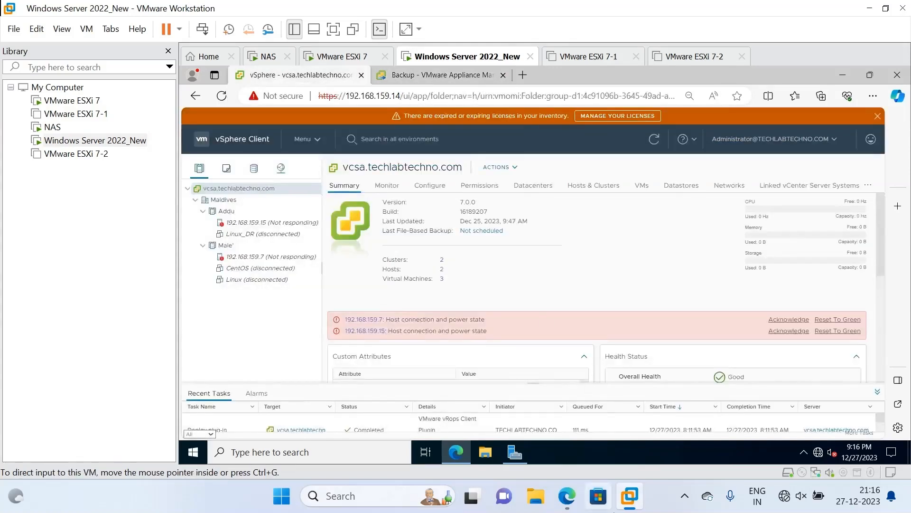
pyautogui.click(684, 497)
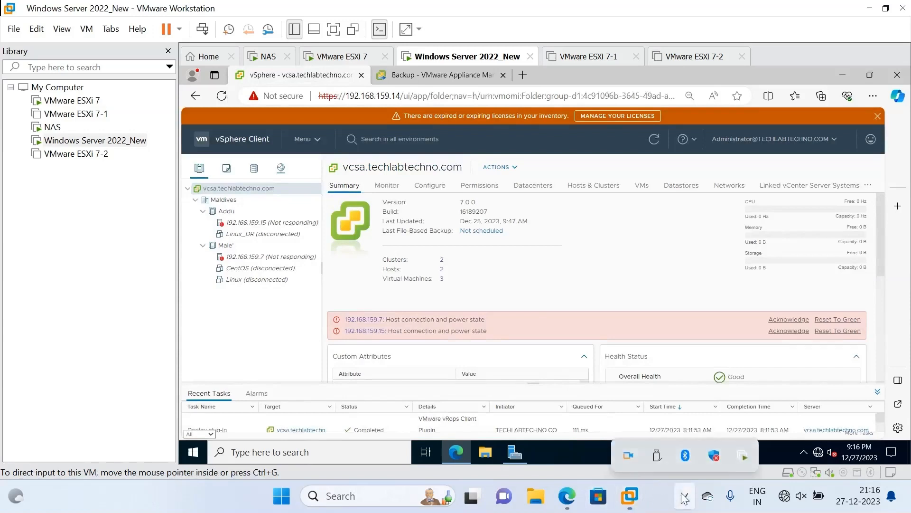
pyautogui.rightClick(619, 449)
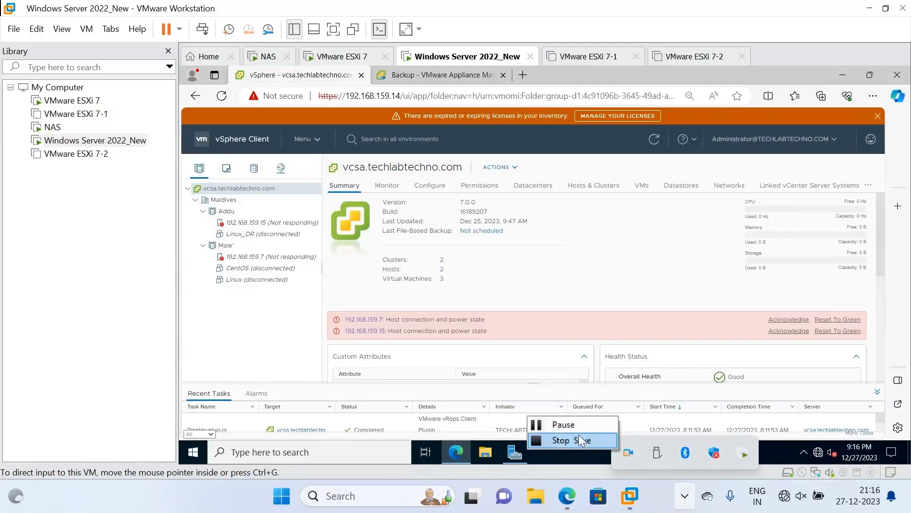